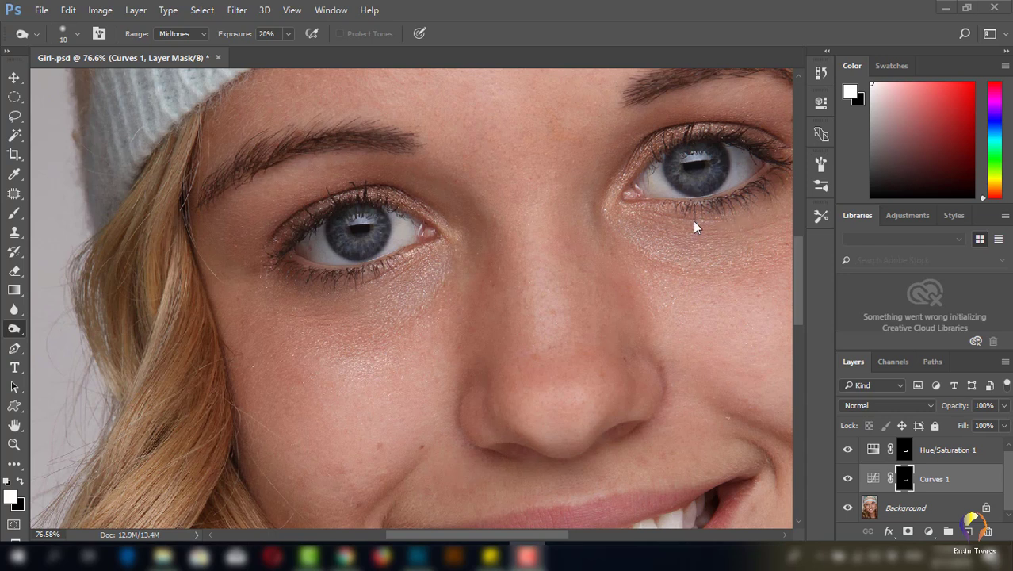
Bring the left eye and eyebrow into view and select the Patch Tool.
{"action": "scroll", "coordinate": [693, 221], "scroll_direction": "up", "scroll_amount": 2}
{"action": "scroll", "coordinate": [690, 222], "scroll_direction": "down", "scroll_amount": 4}
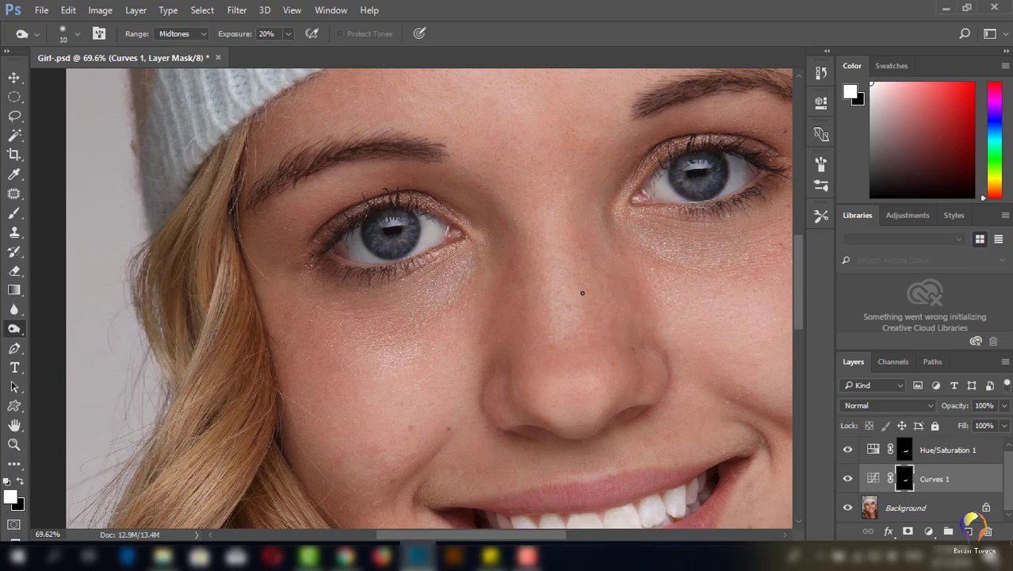
{"action": "scroll", "coordinate": [577, 297], "scroll_direction": "up", "scroll_amount": 3}
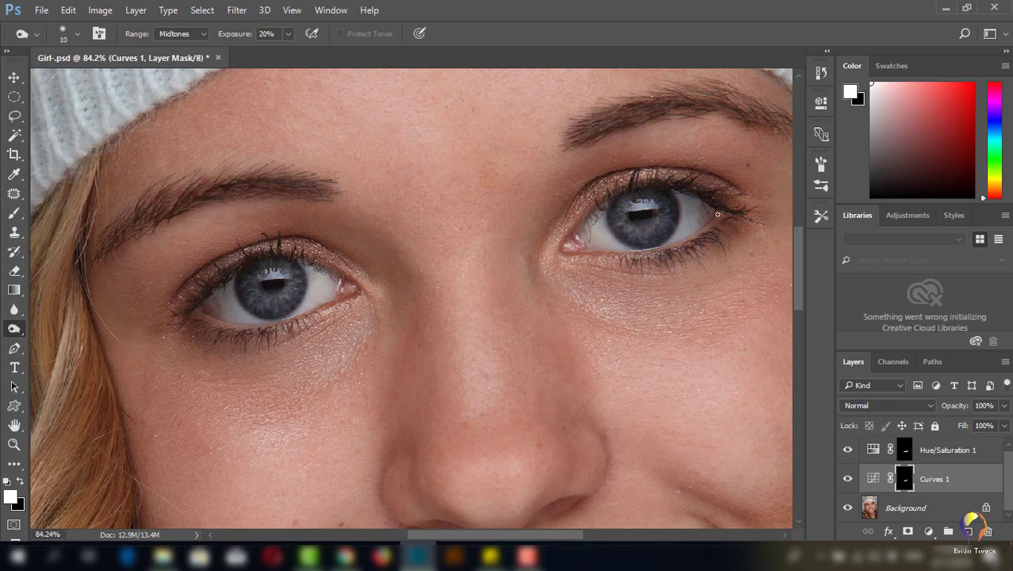
{"action": "scroll", "coordinate": [623, 236], "scroll_direction": "up", "scroll_amount": 2}
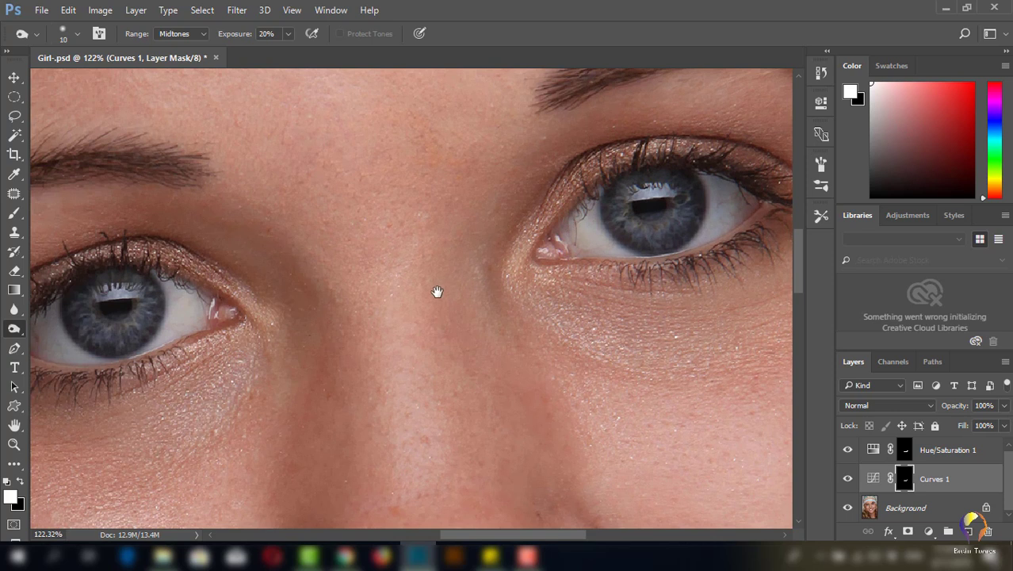
{"action": "left_click_drag", "start_coordinate": [437, 292], "coordinate": [625, 282]}
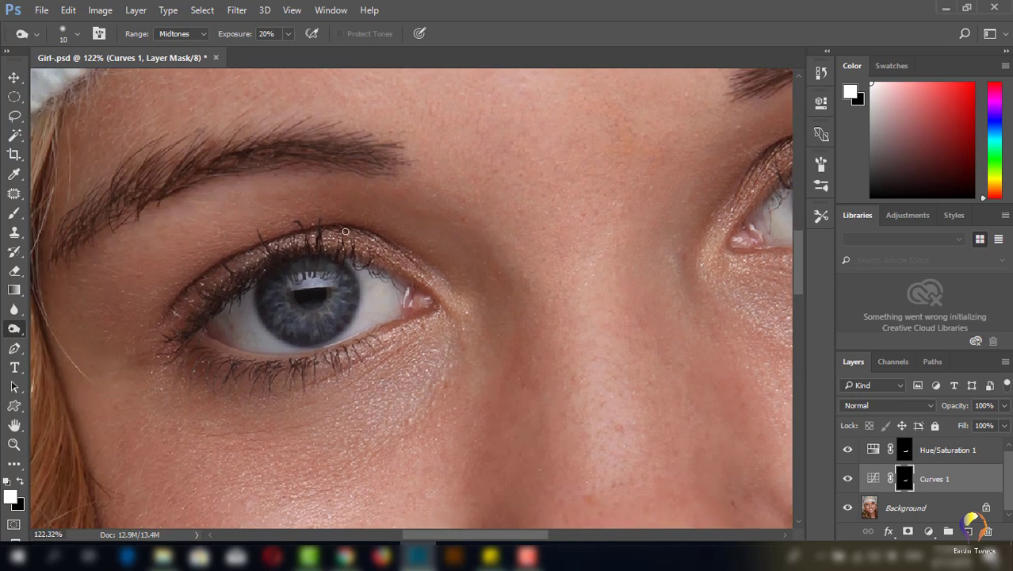
{"action": "left_click", "coordinate": [15, 194]}
{"action": "right_click", "coordinate": [15, 194]}
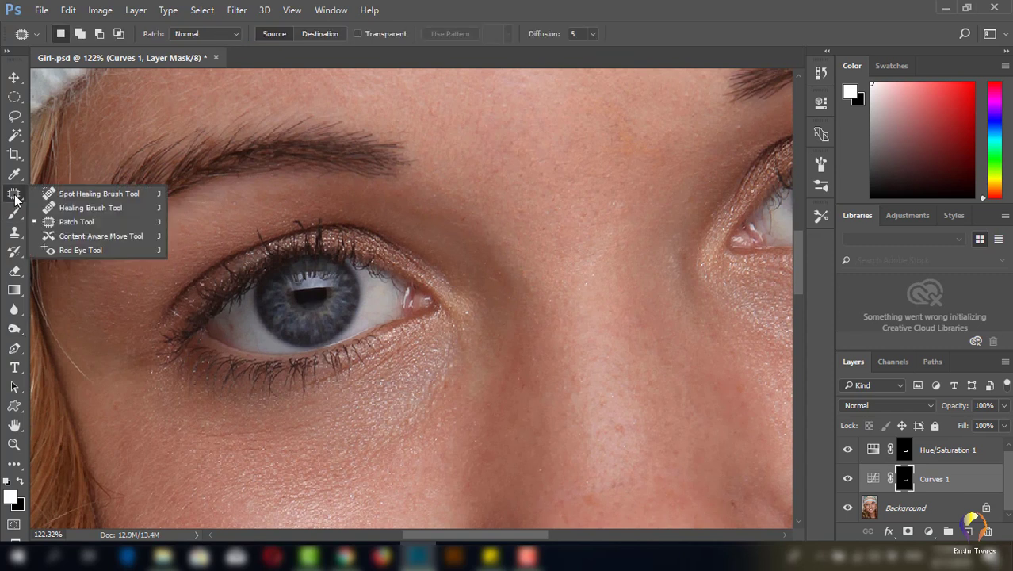
{"action": "left_click", "coordinate": [72, 221]}
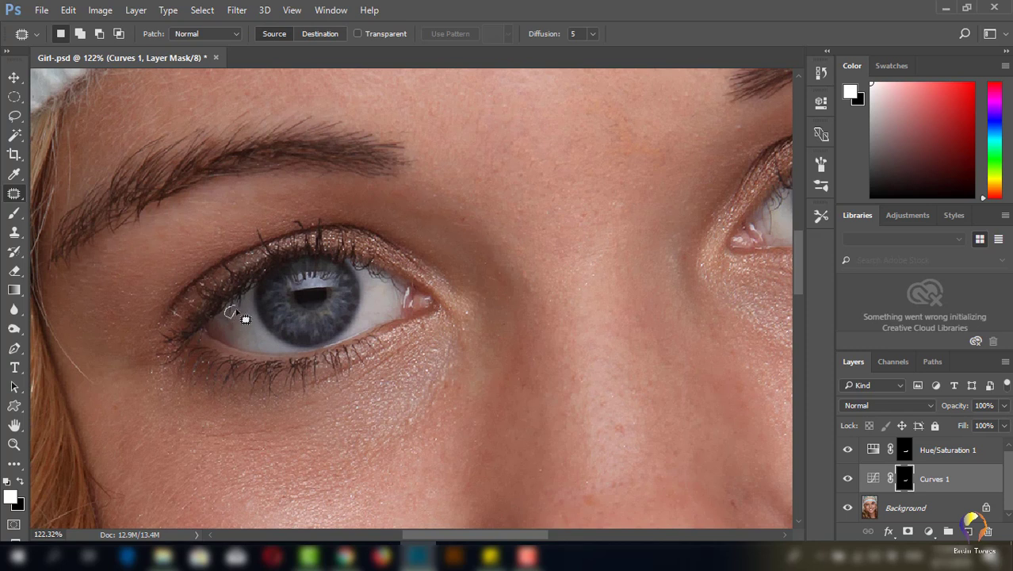
Patch the small spots at the eye's inner corner on the Background layer.
{"action": "mouse_move", "coordinate": [235, 313]}
{"action": "left_mouse_down"}
{"action": "mouse_move", "coordinate": [260, 345]}
{"action": "mouse_move", "coordinate": [240, 316]}
{"action": "left_mouse_up"}
{"action": "key", "text": "ctrl+d"}
{"action": "left_click", "coordinate": [904, 511]}
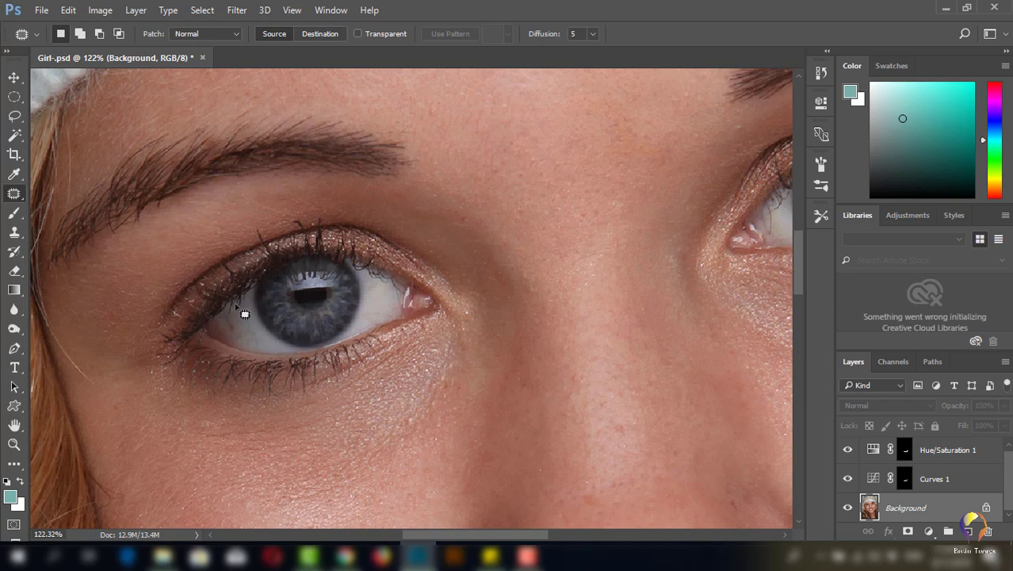
{"action": "left_click_drag", "start_coordinate": [238, 313], "coordinate": [264, 346]}
{"action": "key", "text": "ctrl+d"}
{"action": "left_click_drag", "start_coordinate": [241, 304], "coordinate": [245, 321]}
{"action": "key", "text": "ctrl+d"}
Patch the blemish below the iris and the remaining veins near the inner corner.
{"action": "mouse_move", "coordinate": [221, 323]}
{"action": "left_mouse_down"}
{"action": "mouse_move", "coordinate": [230, 341]}
{"action": "mouse_move", "coordinate": [238, 335]}
{"action": "left_mouse_up"}
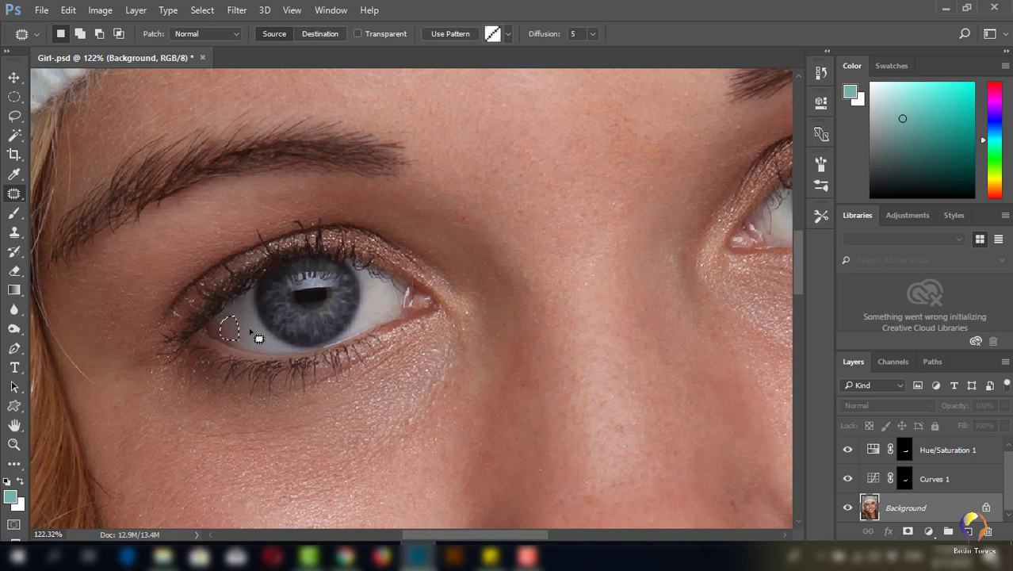
{"action": "left_click", "coordinate": [251, 332]}
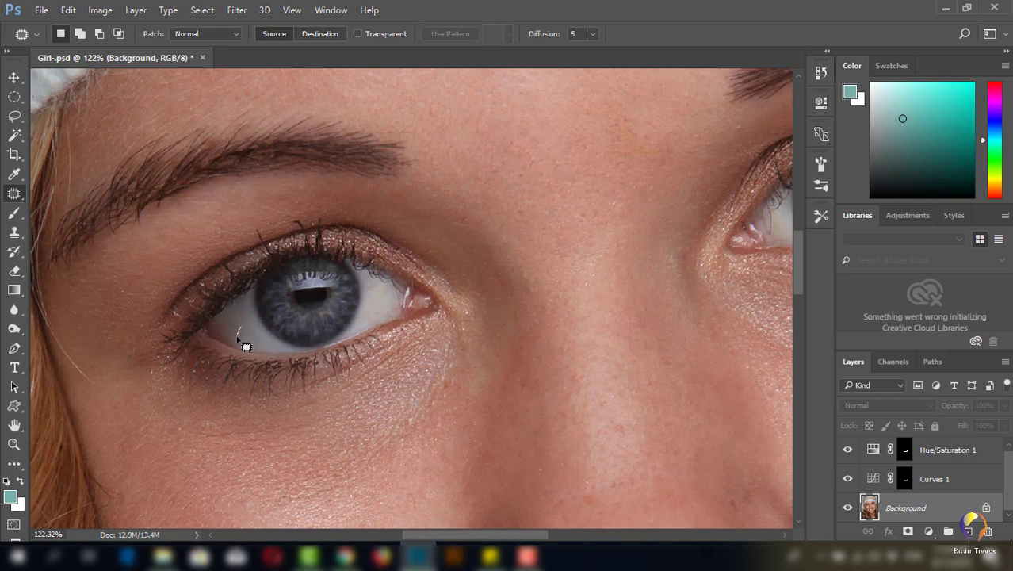
{"action": "left_click_drag", "start_coordinate": [241, 337], "coordinate": [242, 317]}
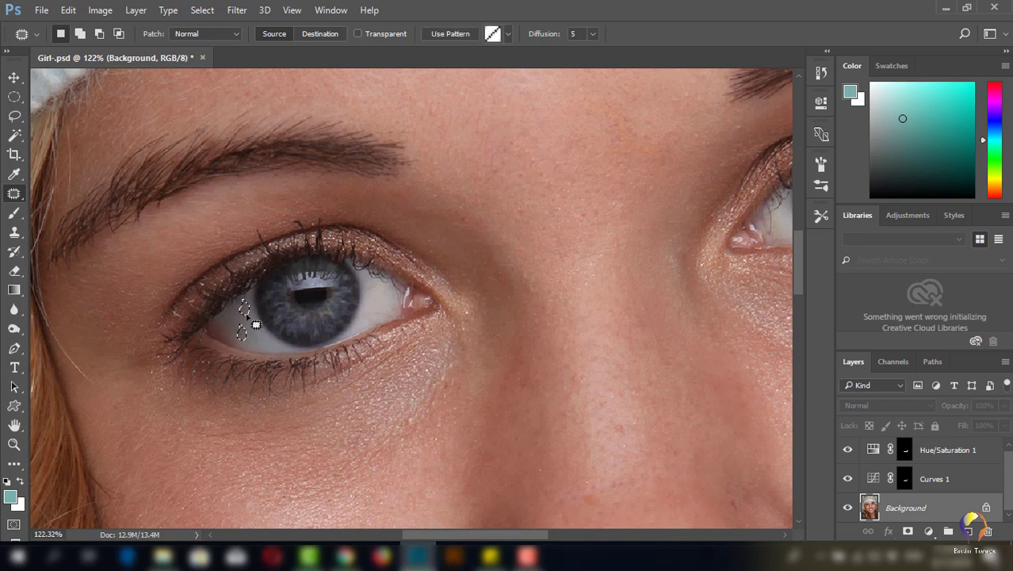
{"action": "left_click", "coordinate": [255, 324]}
{"action": "scroll", "coordinate": [398, 318], "scroll_direction": "up", "scroll_amount": 2}
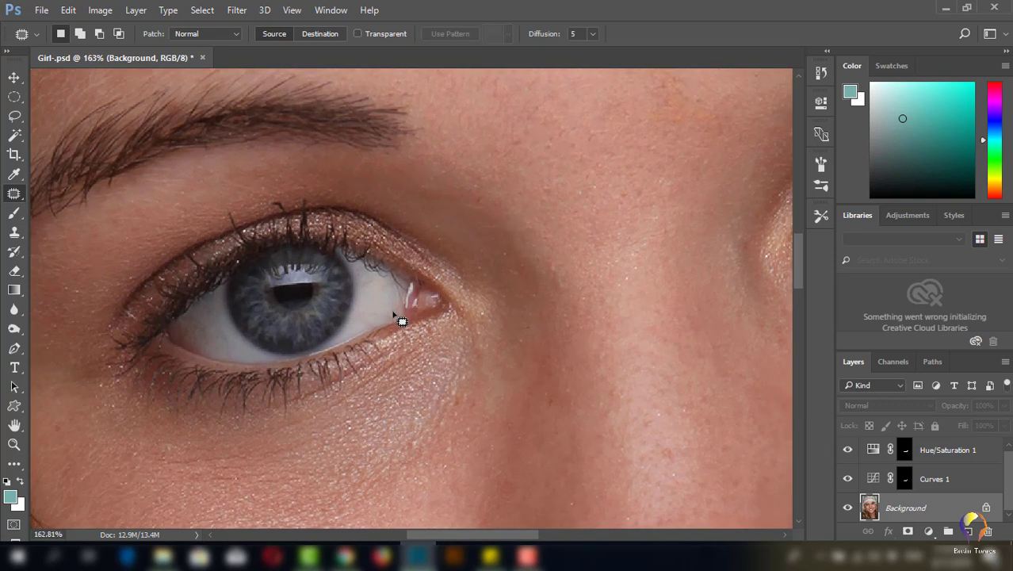
{"action": "mouse_move", "coordinate": [387, 306]}
{"action": "left_mouse_down"}
{"action": "mouse_move", "coordinate": [368, 306]}
{"action": "mouse_move", "coordinate": [362, 326]}
{"action": "mouse_move", "coordinate": [398, 319]}
{"action": "mouse_move", "coordinate": [368, 294]}
{"action": "mouse_move", "coordinate": [384, 317]}
{"action": "mouse_move", "coordinate": [455, 328]}
{"action": "mouse_move", "coordinate": [389, 317]}
{"action": "left_mouse_up"}
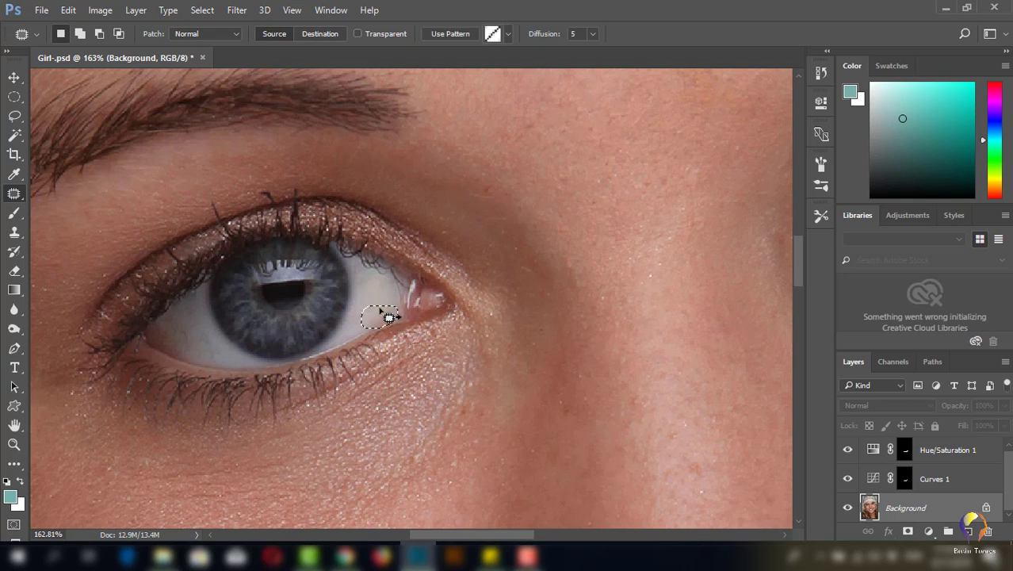
{"action": "key", "text": "ctrl+d"}
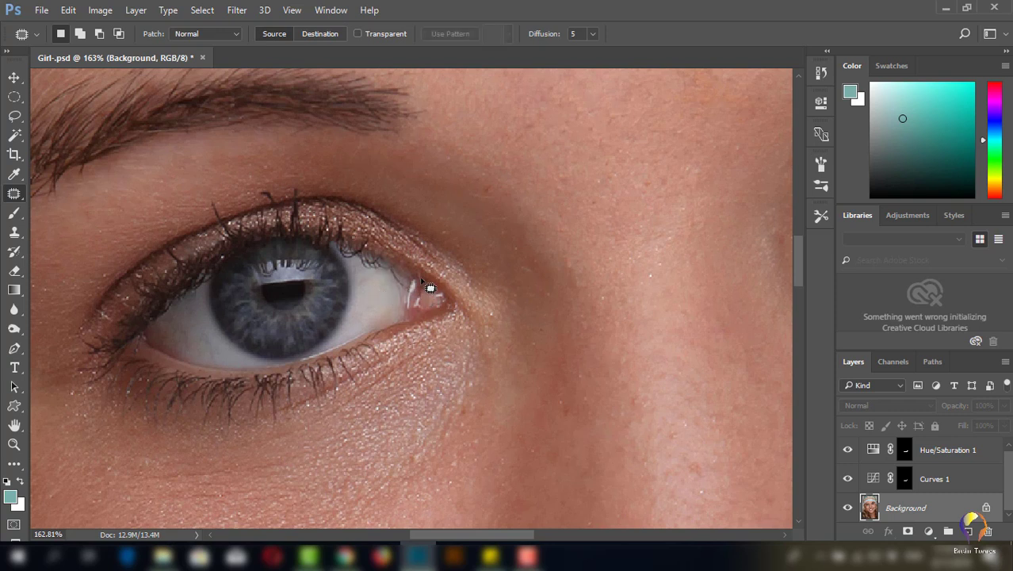
{"action": "mouse_move", "coordinate": [388, 271]}
{"action": "left_mouse_down"}
{"action": "mouse_move", "coordinate": [418, 298]}
{"action": "mouse_move", "coordinate": [391, 273]}
{"action": "mouse_move", "coordinate": [403, 287]}
{"action": "mouse_move", "coordinate": [382, 290]}
{"action": "left_mouse_up"}
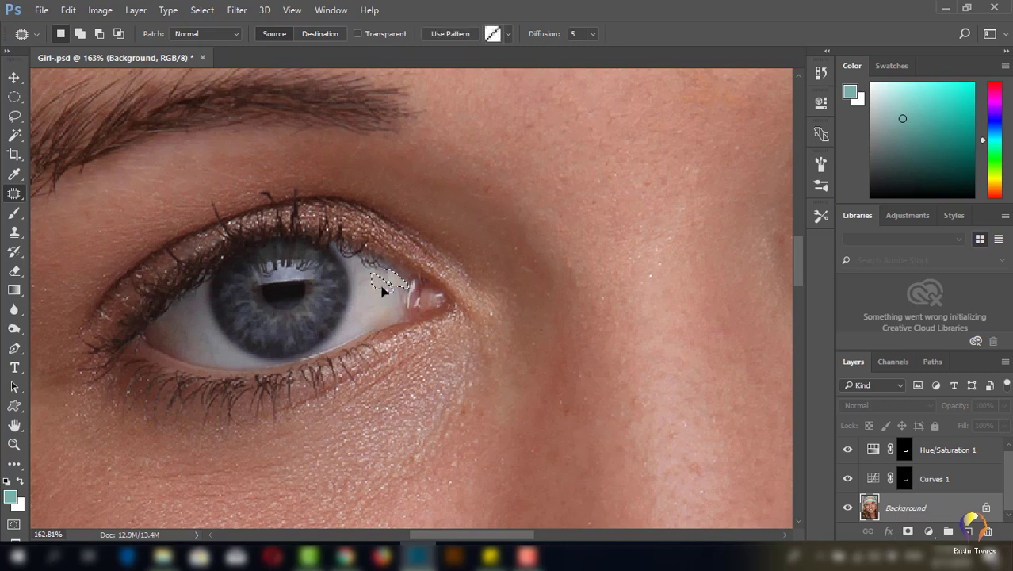
{"action": "key", "text": "ctrl+d"}
{"action": "scroll", "coordinate": [620, 374], "scroll_direction": "down", "scroll_amount": 3}
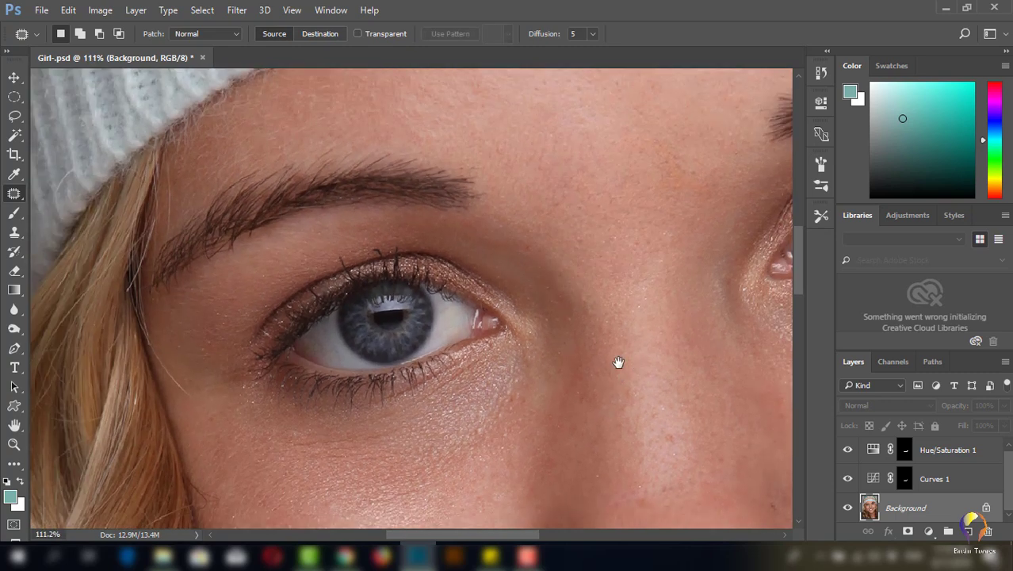
Patch the blemishes at the other eye's inner corner with nearby skin.
{"action": "scroll", "coordinate": [619, 362], "scroll_direction": "left", "scroll_amount": 3}
{"action": "scroll", "coordinate": [545, 409], "scroll_direction": "up", "scroll_amount": 3}
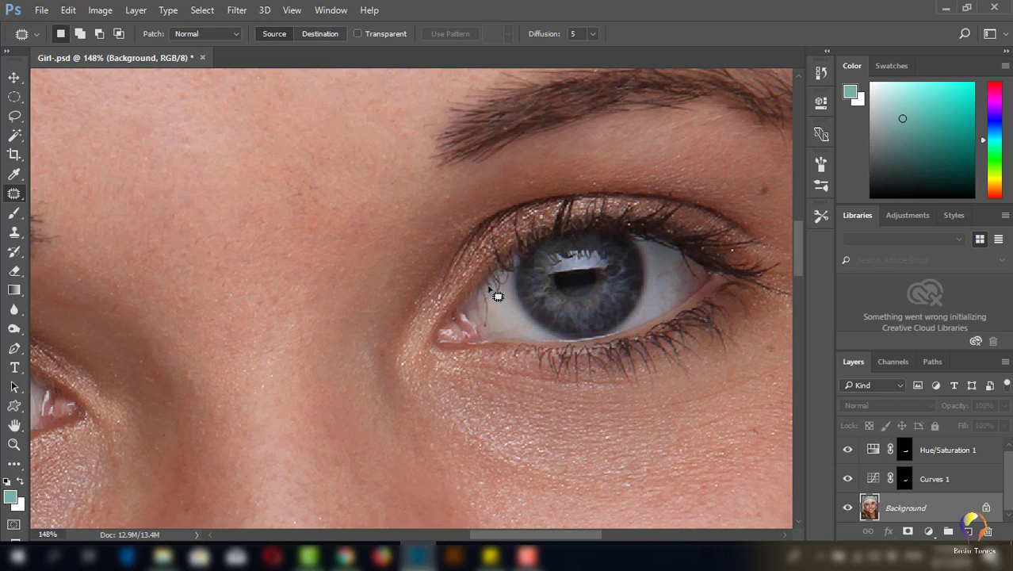
{"action": "mouse_move", "coordinate": [490, 287]}
{"action": "left_mouse_down"}
{"action": "mouse_move", "coordinate": [483, 330]}
{"action": "mouse_move", "coordinate": [487, 289]}
{"action": "mouse_move", "coordinate": [488, 312]}
{"action": "mouse_move", "coordinate": [524, 326]}
{"action": "left_mouse_up"}
{"action": "key", "text": "ctrl+d"}
{"action": "left_click_drag", "start_coordinate": [509, 279], "coordinate": [515, 325]}
{"action": "key", "text": "ctrl+d"}
{"action": "mouse_move", "coordinate": [513, 290]}
{"action": "left_mouse_down"}
{"action": "mouse_move", "coordinate": [504, 283]}
{"action": "mouse_move", "coordinate": [515, 322]}
{"action": "left_mouse_up"}
{"action": "key", "text": "ctrl+d"}
Re-patch the inner eye corner using clean skin from below.
{"action": "key", "text": "ctrl+z"}
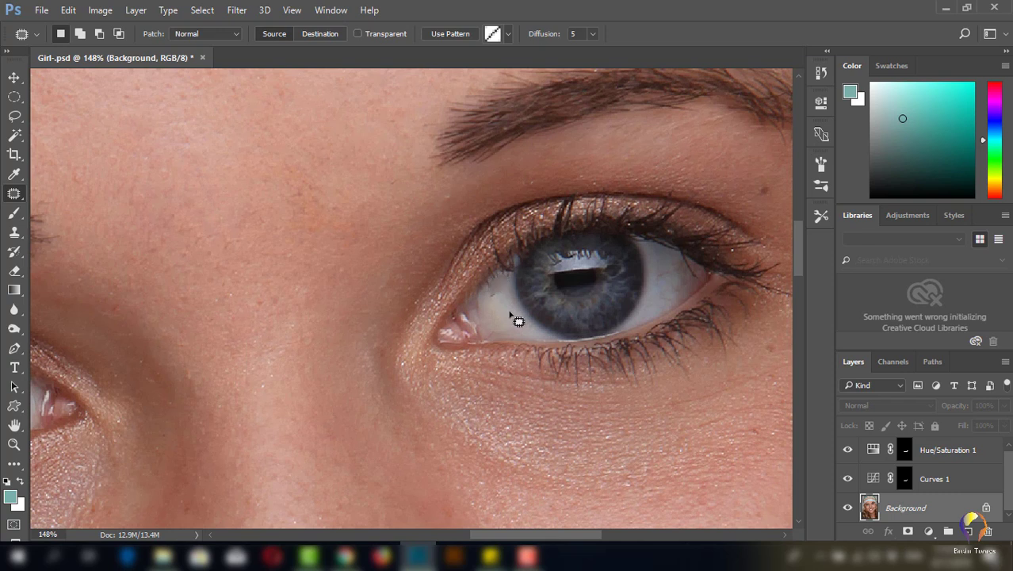
{"action": "key", "text": "ctrl+d"}
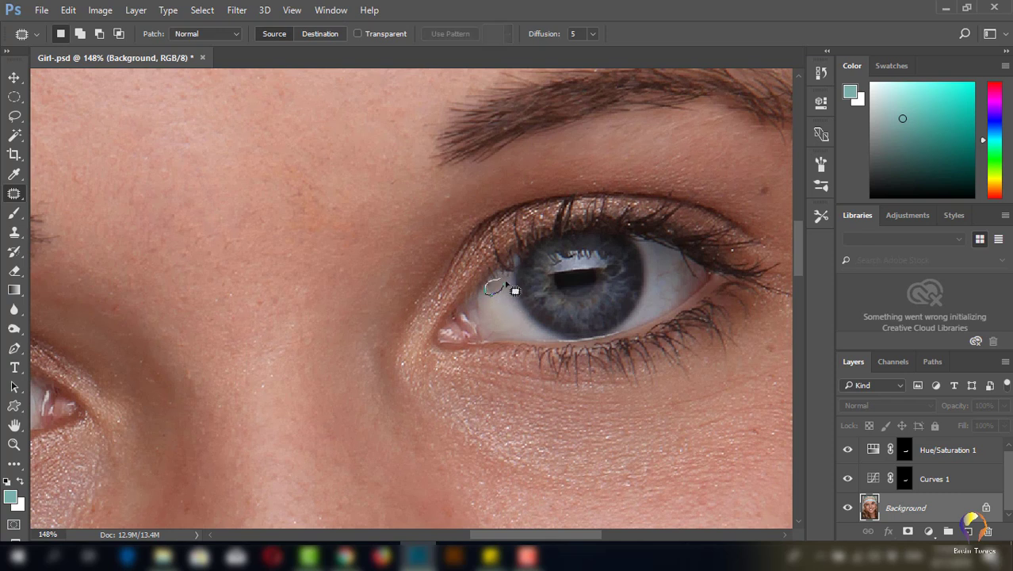
{"action": "mouse_move", "coordinate": [495, 285]}
{"action": "left_mouse_down"}
{"action": "mouse_move", "coordinate": [493, 312]}
{"action": "mouse_move", "coordinate": [516, 332]}
{"action": "left_mouse_up"}
{"action": "key", "text": "ctrl+d"}
{"action": "mouse_move", "coordinate": [498, 290]}
{"action": "left_mouse_down"}
{"action": "mouse_move", "coordinate": [512, 319]}
{"action": "mouse_move", "coordinate": [523, 314]}
{"action": "mouse_move", "coordinate": [504, 271]}
{"action": "mouse_move", "coordinate": [514, 276]}
{"action": "mouse_move", "coordinate": [515, 314]}
{"action": "left_mouse_up"}
{"action": "key", "text": "ctrl+d"}
{"action": "key", "text": "ctrl+d"}
Patch two spots on the eye white using clean eye-white samples.
{"action": "left_click_drag", "start_coordinate": [644, 295], "coordinate": [510, 308]}
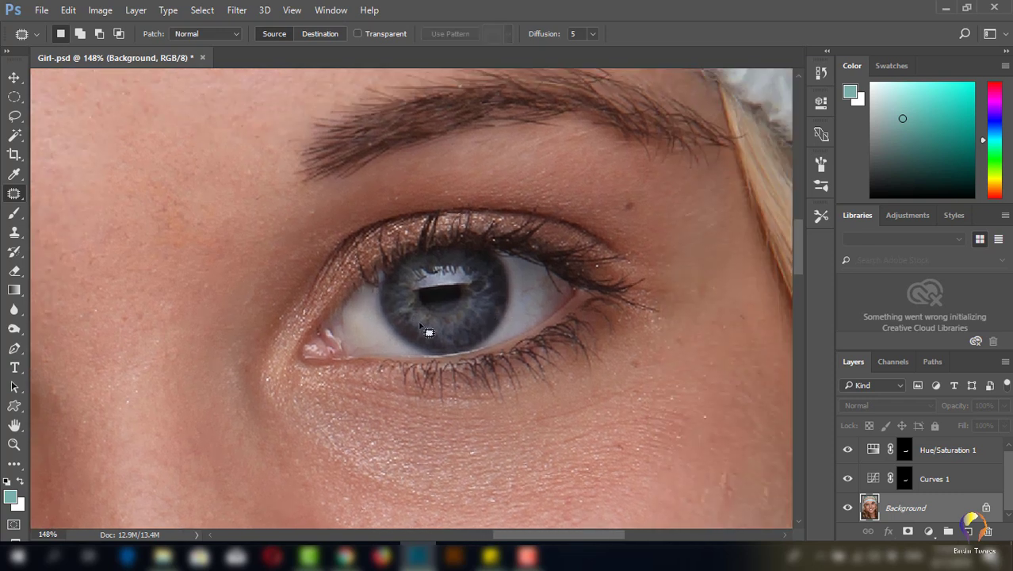
{"action": "mouse_move", "coordinate": [348, 316]}
{"action": "left_mouse_down"}
{"action": "mouse_move", "coordinate": [335, 321]}
{"action": "mouse_move", "coordinate": [349, 337]}
{"action": "mouse_move", "coordinate": [332, 315]}
{"action": "left_mouse_up"}
{"action": "mouse_move", "coordinate": [346, 326]}
{"action": "left_mouse_down"}
{"action": "mouse_move", "coordinate": [387, 346]}
{"action": "mouse_move", "coordinate": [377, 334]}
{"action": "left_mouse_up"}
{"action": "key", "text": "ctrl+d"}
{"action": "mouse_move", "coordinate": [547, 275]}
{"action": "left_mouse_down"}
{"action": "mouse_move", "coordinate": [518, 295]}
{"action": "mouse_move", "coordinate": [545, 276]}
{"action": "mouse_move", "coordinate": [531, 277]}
{"action": "mouse_move", "coordinate": [547, 281]}
{"action": "mouse_move", "coordinate": [555, 299]}
{"action": "mouse_move", "coordinate": [566, 295]}
{"action": "mouse_move", "coordinate": [549, 272]}
{"action": "mouse_move", "coordinate": [561, 295]}
{"action": "mouse_move", "coordinate": [525, 298]}
{"action": "mouse_move", "coordinate": [513, 329]}
{"action": "mouse_move", "coordinate": [554, 312]}
{"action": "mouse_move", "coordinate": [541, 298]}
{"action": "mouse_move", "coordinate": [535, 317]}
{"action": "mouse_move", "coordinate": [537, 283]}
{"action": "mouse_move", "coordinate": [551, 294]}
{"action": "mouse_move", "coordinate": [545, 309]}
{"action": "mouse_move", "coordinate": [559, 304]}
{"action": "mouse_move", "coordinate": [530, 279]}
{"action": "left_mouse_up"}
{"action": "key", "text": "ctrl+d"}
{"action": "key", "text": "ctrl+d"}
{"action": "key", "text": "ctrl+d"}
{"action": "key", "text": "ctrl+d"}
Patch out the small spot just above the upper lashline.
{"action": "scroll", "coordinate": [410, 352], "scroll_direction": "left", "scroll_amount": 5}
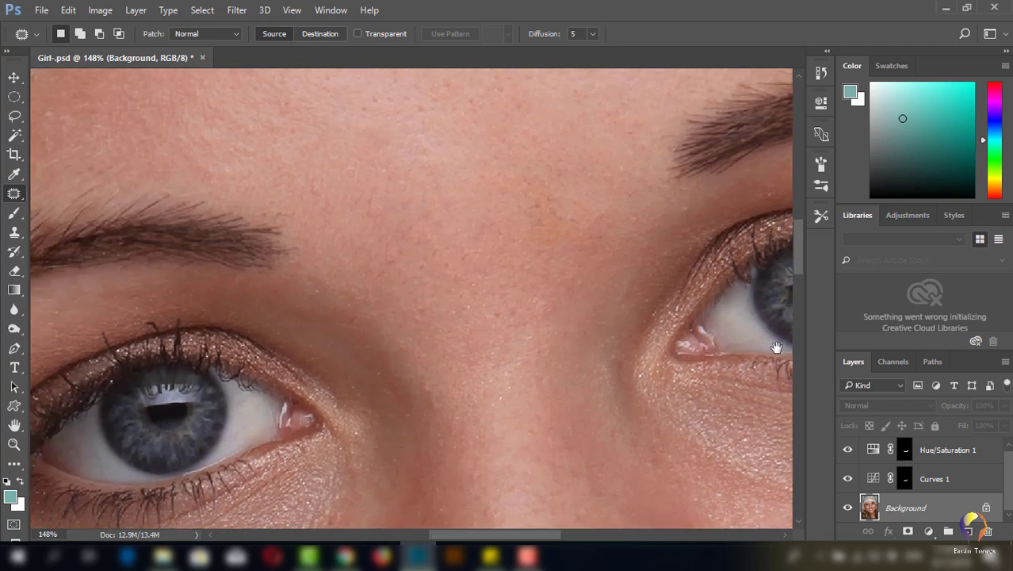
{"action": "left_click_drag", "start_coordinate": [380, 373], "coordinate": [623, 290]}
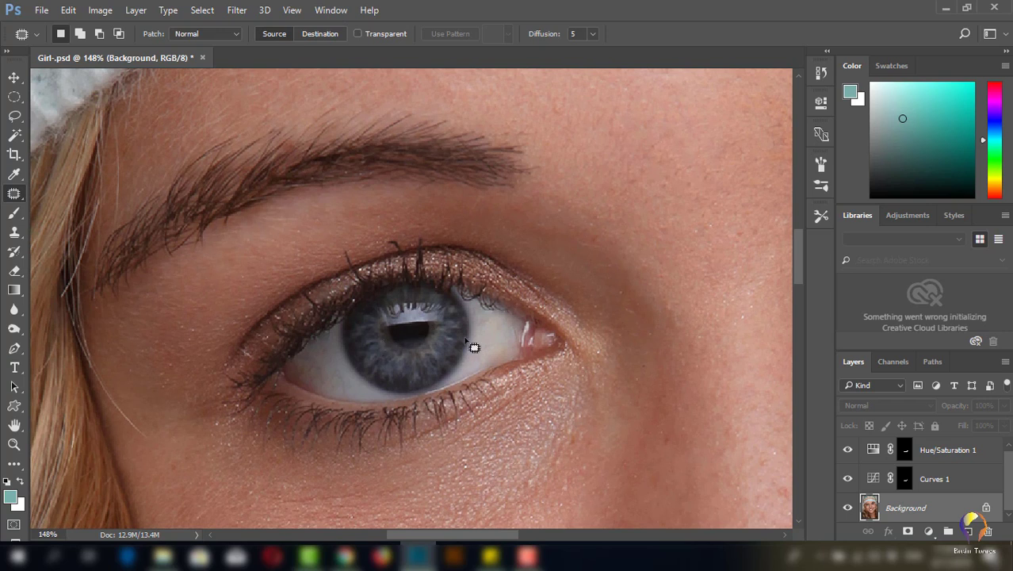
{"action": "mouse_move", "coordinate": [403, 241]}
{"action": "left_mouse_down"}
{"action": "mouse_move", "coordinate": [389, 244]}
{"action": "mouse_move", "coordinate": [406, 254]}
{"action": "mouse_move", "coordinate": [389, 238]}
{"action": "left_mouse_up"}
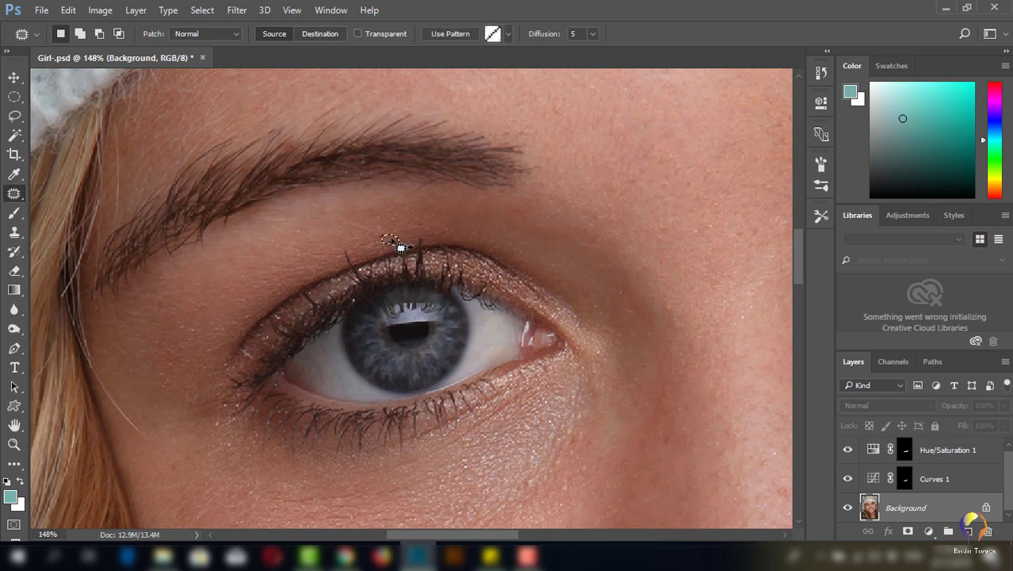
{"action": "key", "text": "ctrl+d"}
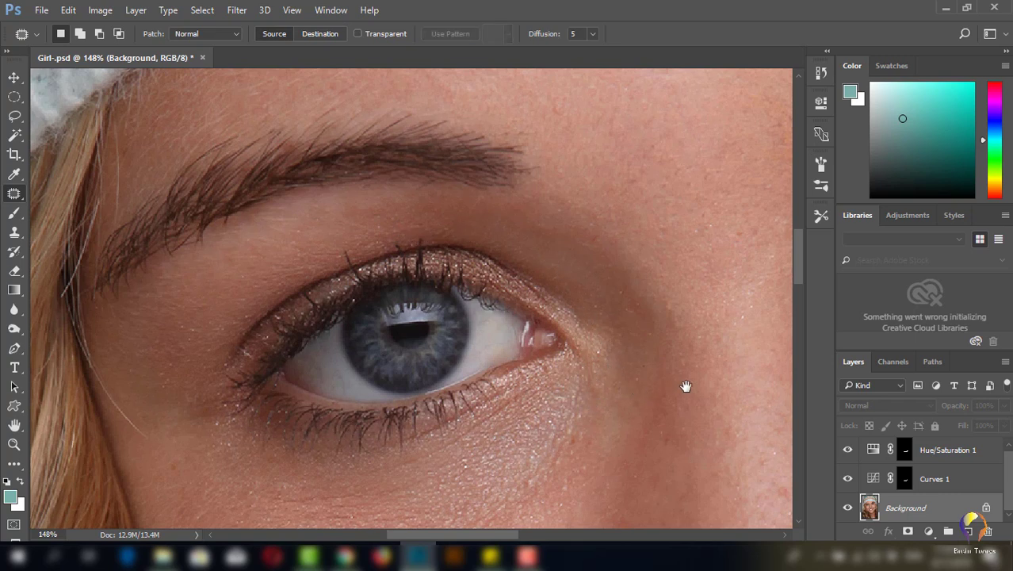
{"action": "scroll", "coordinate": [556, 350], "scroll_direction": "down", "scroll_amount": 5}
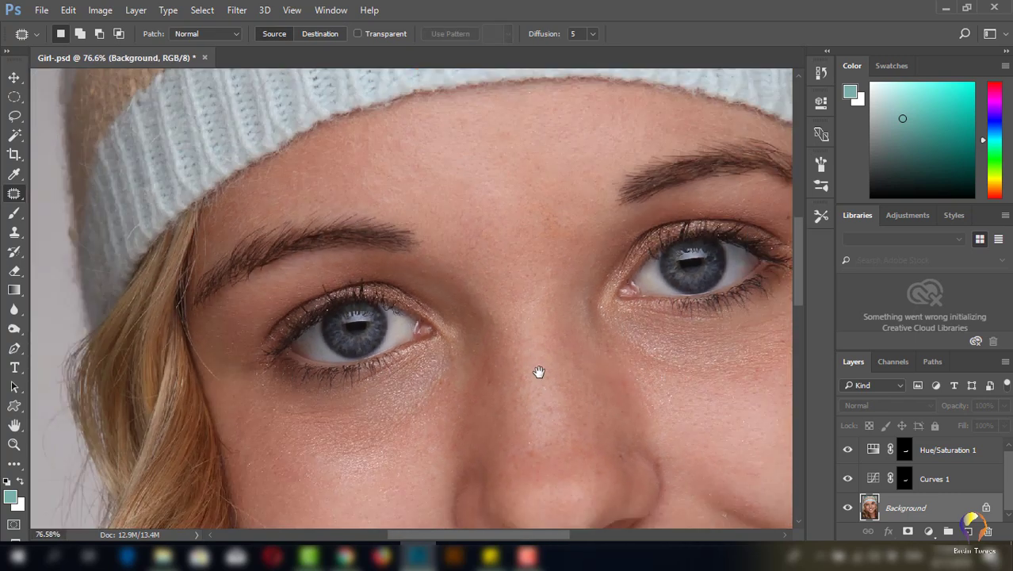
{"action": "scroll", "coordinate": [508, 371], "scroll_direction": "up", "scroll_amount": 2}
{"action": "scroll", "coordinate": [469, 329], "scroll_direction": "up", "scroll_amount": 1}
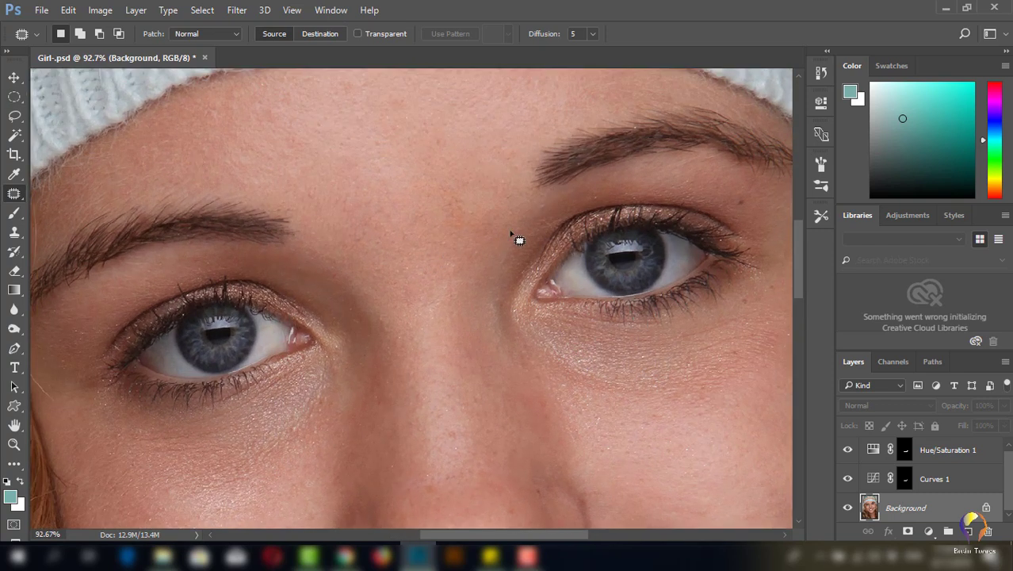
Lasso the white of the right eye around the iris.
{"action": "left_click", "coordinate": [15, 116]}
{"action": "scroll", "coordinate": [496, 298], "scroll_direction": "up", "scroll_amount": 4}
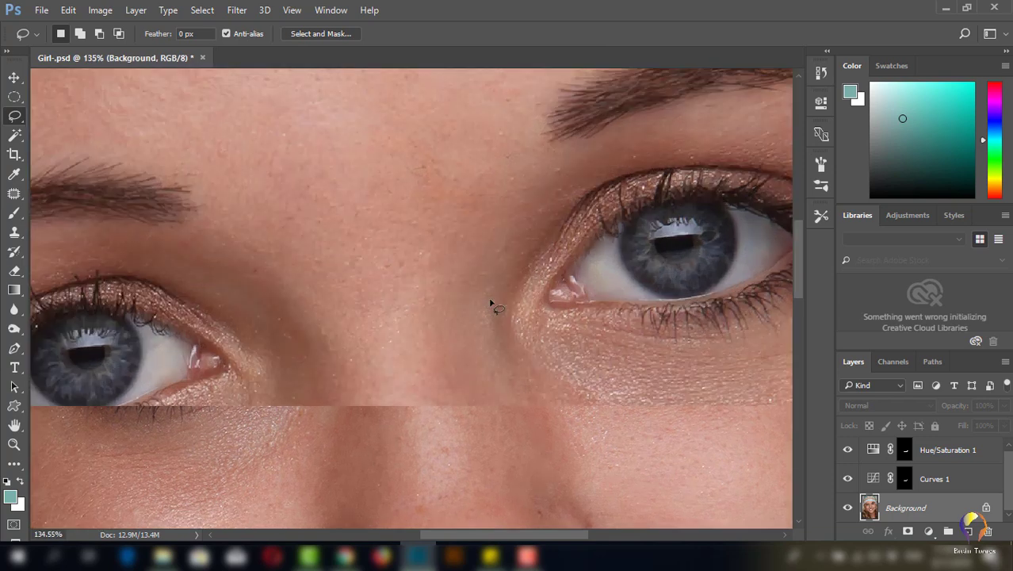
{"action": "mouse_move", "coordinate": [608, 239]}
{"action": "left_mouse_down"}
{"action": "mouse_move", "coordinate": [569, 272]}
{"action": "mouse_move", "coordinate": [593, 299]}
{"action": "mouse_move", "coordinate": [658, 299]}
{"action": "mouse_move", "coordinate": [612, 236]}
{"action": "left_mouse_up"}
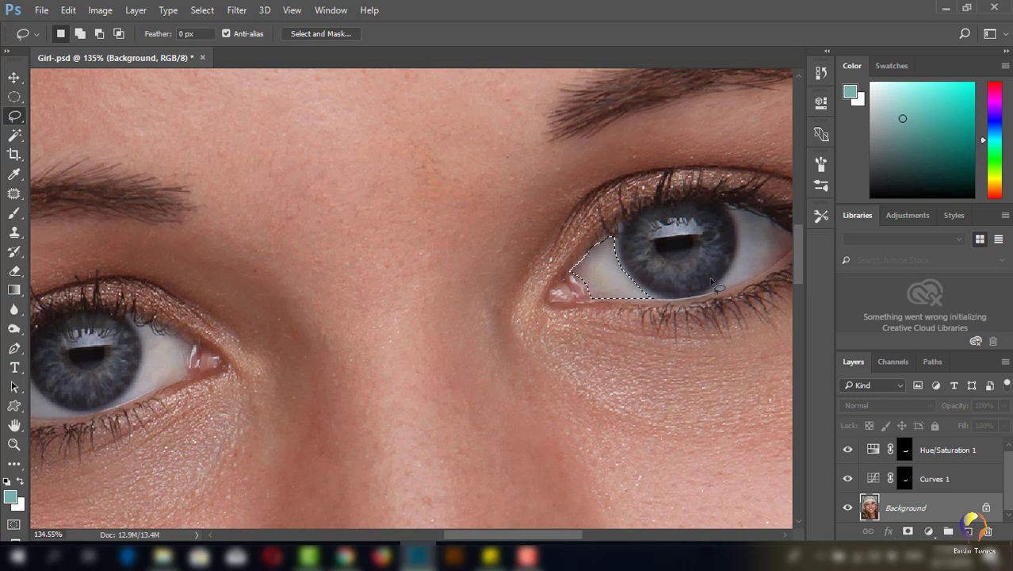
{"action": "key", "text": "shift"}
{"action": "left_click_drag", "start_coordinate": [764, 272], "coordinate": [717, 294]}
{"action": "key", "text": "shift"}
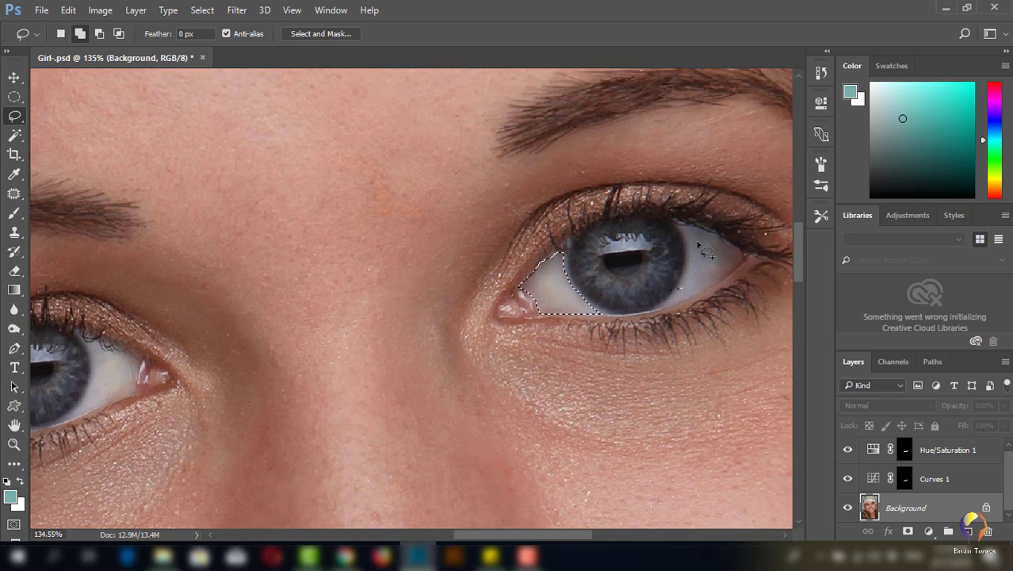
{"action": "mouse_move", "coordinate": [680, 226]}
{"action": "left_mouse_down"}
{"action": "mouse_move", "coordinate": [685, 283]}
{"action": "mouse_move", "coordinate": [665, 305]}
{"action": "mouse_move", "coordinate": [748, 258]}
{"action": "mouse_move", "coordinate": [679, 228]}
{"action": "left_mouse_up"}
{"action": "left_click_drag", "start_coordinate": [518, 350], "coordinate": [749, 316]}
Add the left eye's white on both sides of the iris to the selection.
{"action": "left_click_drag", "start_coordinate": [453, 352], "coordinate": [483, 370]}
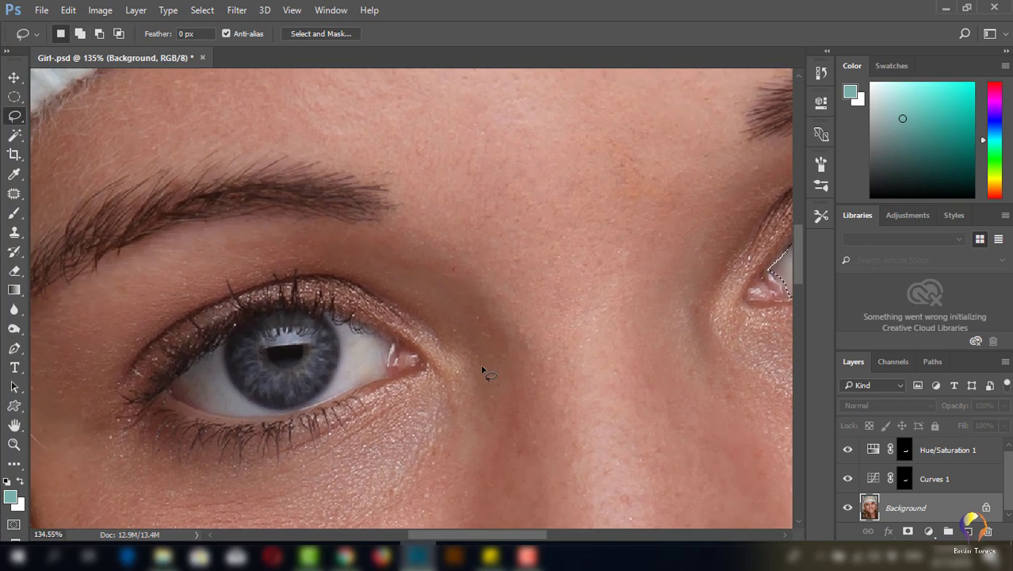
{"action": "key", "text": "shift"}
{"action": "mouse_move", "coordinate": [334, 323]}
{"action": "left_mouse_down"}
{"action": "mouse_move", "coordinate": [342, 372]}
{"action": "mouse_move", "coordinate": [317, 401]}
{"action": "mouse_move", "coordinate": [389, 375]}
{"action": "mouse_move", "coordinate": [391, 342]}
{"action": "mouse_move", "coordinate": [333, 323]}
{"action": "left_mouse_up"}
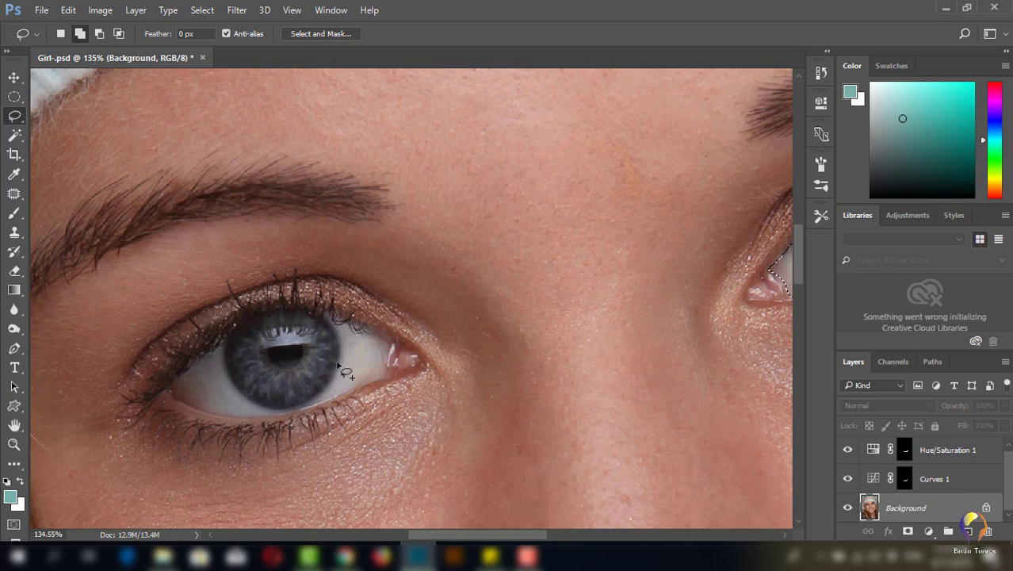
{"action": "left_click_drag", "start_coordinate": [301, 391], "coordinate": [464, 374]}
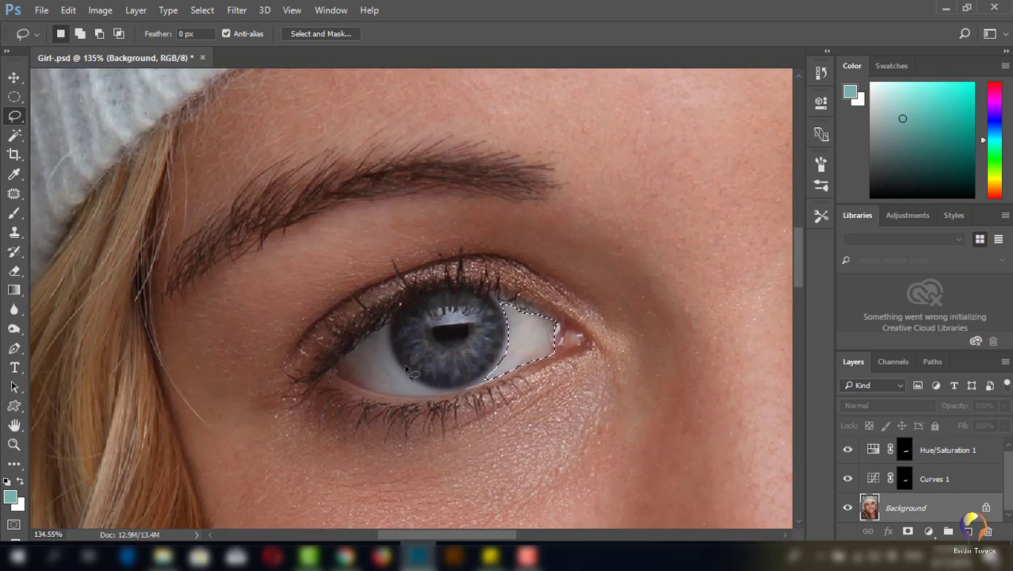
{"action": "key", "text": "shift"}
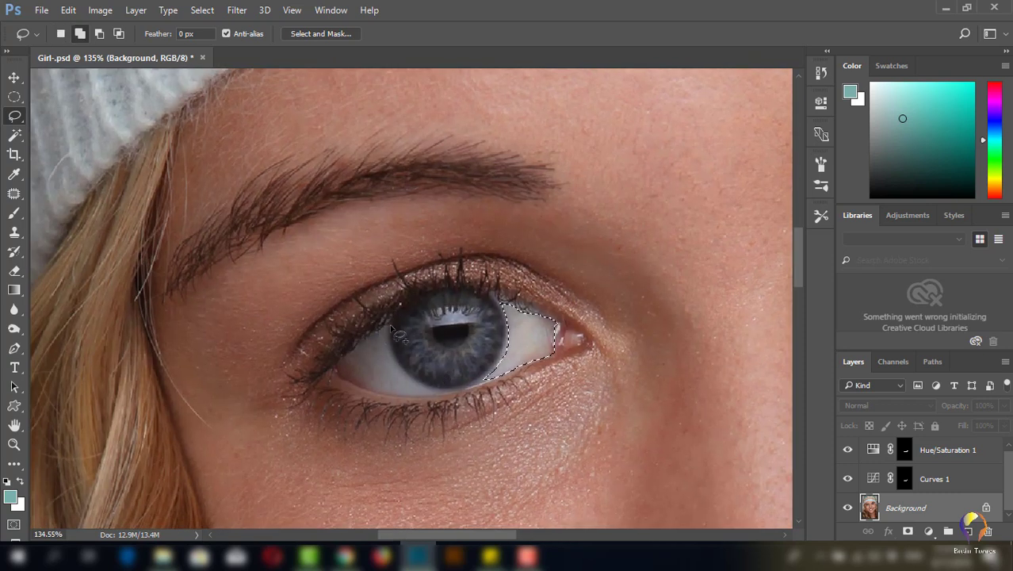
{"action": "mouse_move", "coordinate": [389, 327]}
{"action": "left_mouse_down"}
{"action": "mouse_move", "coordinate": [407, 380]}
{"action": "mouse_move", "coordinate": [446, 391]}
{"action": "mouse_move", "coordinate": [396, 397]}
{"action": "mouse_move", "coordinate": [332, 367]}
{"action": "mouse_move", "coordinate": [391, 327]}
{"action": "left_mouse_up"}
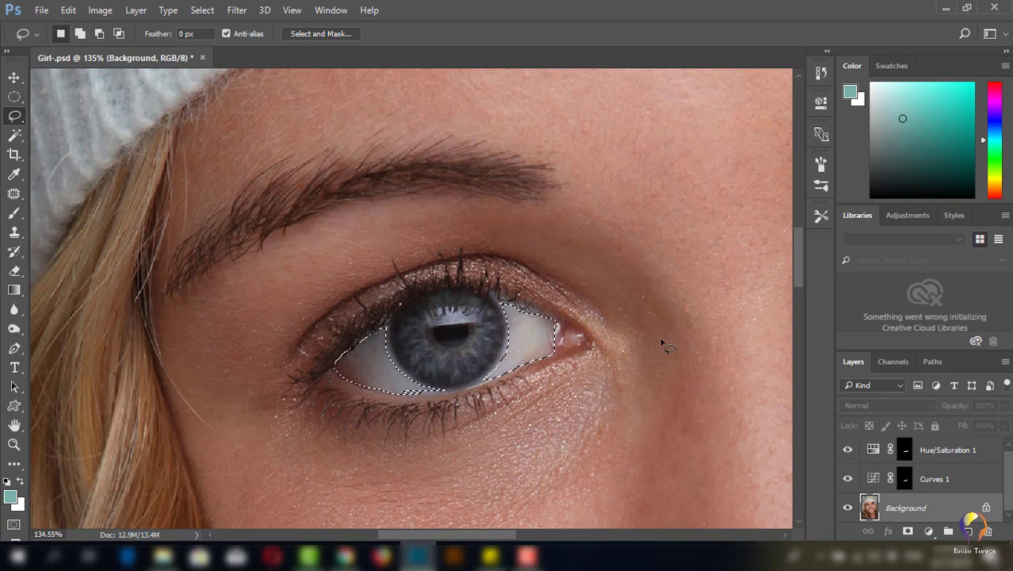
{"action": "left_click_drag", "start_coordinate": [674, 339], "coordinate": [507, 362]}
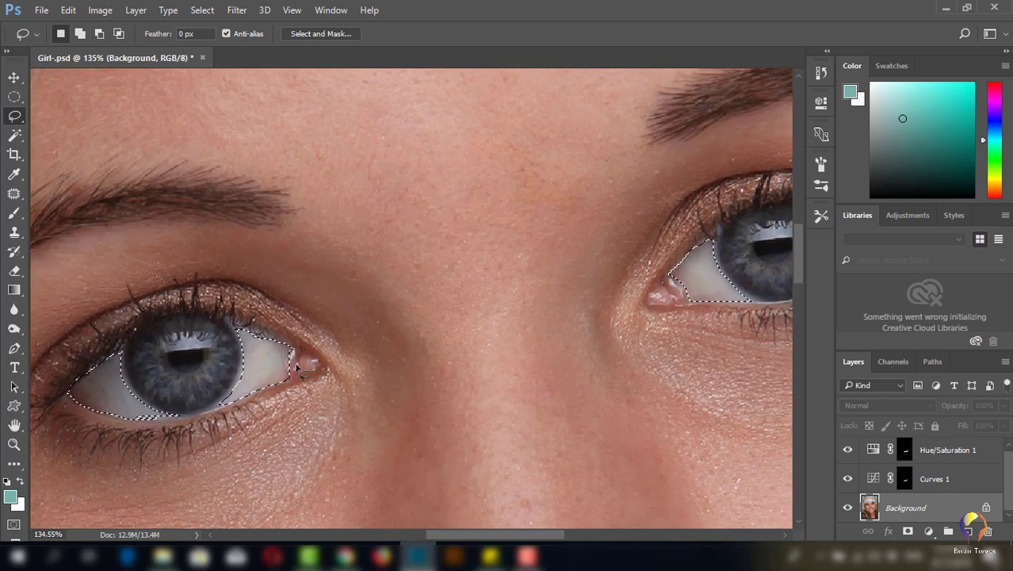
{"action": "scroll", "coordinate": [643, 363], "scroll_direction": "down", "scroll_amount": 2, "text": "alt"}
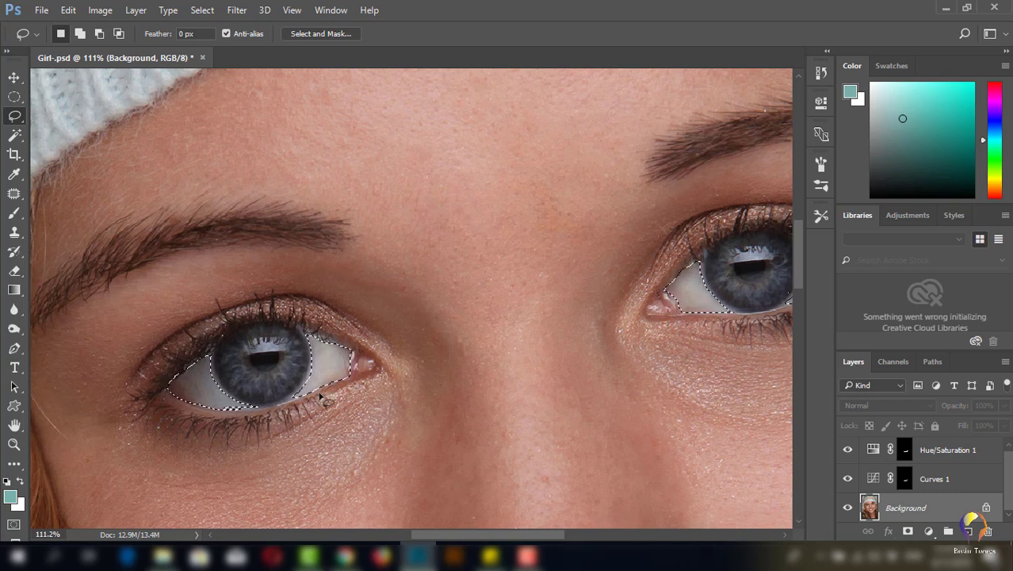
Add a Curves adjustment lifting the curve to brighten the whites, and lightly feather its mask.
{"action": "left_click", "coordinate": [930, 531]}
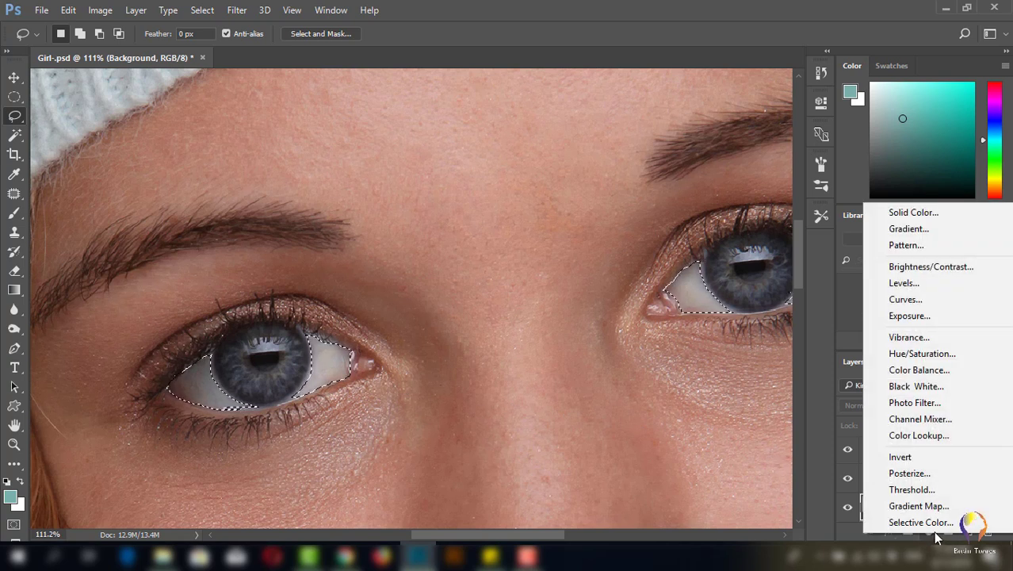
{"action": "left_click", "coordinate": [925, 301]}
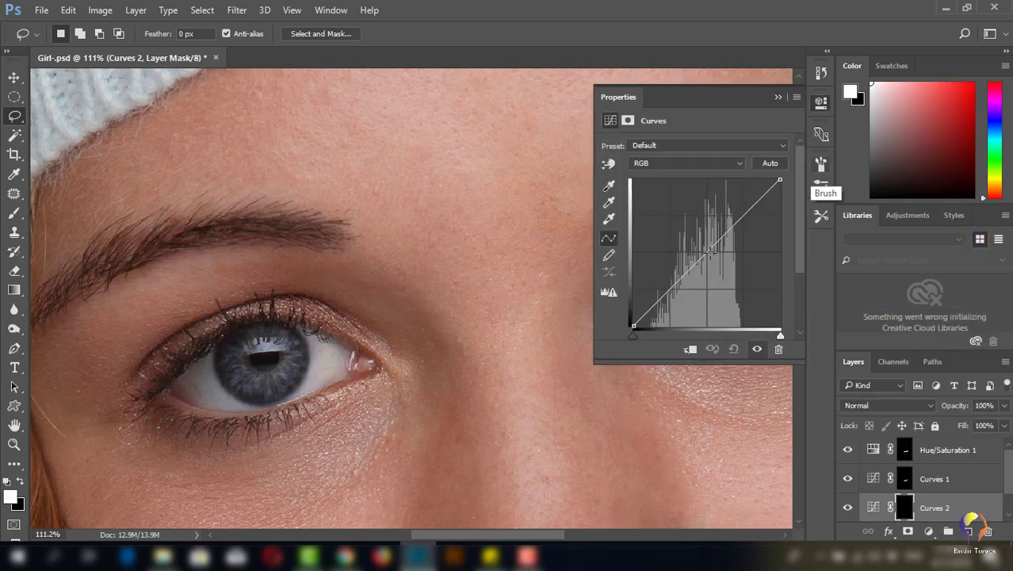
{"action": "mouse_move", "coordinate": [709, 251]}
{"action": "left_mouse_down"}
{"action": "mouse_move", "coordinate": [677, 206]}
{"action": "mouse_move", "coordinate": [709, 261]}
{"action": "mouse_move", "coordinate": [703, 249]}
{"action": "left_mouse_up"}
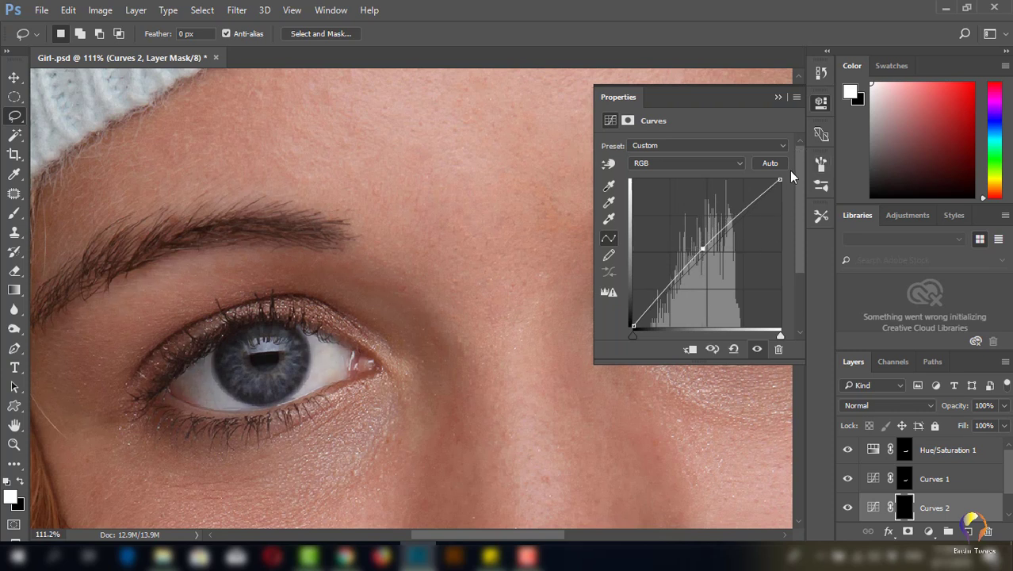
{"action": "left_click", "coordinate": [628, 119]}
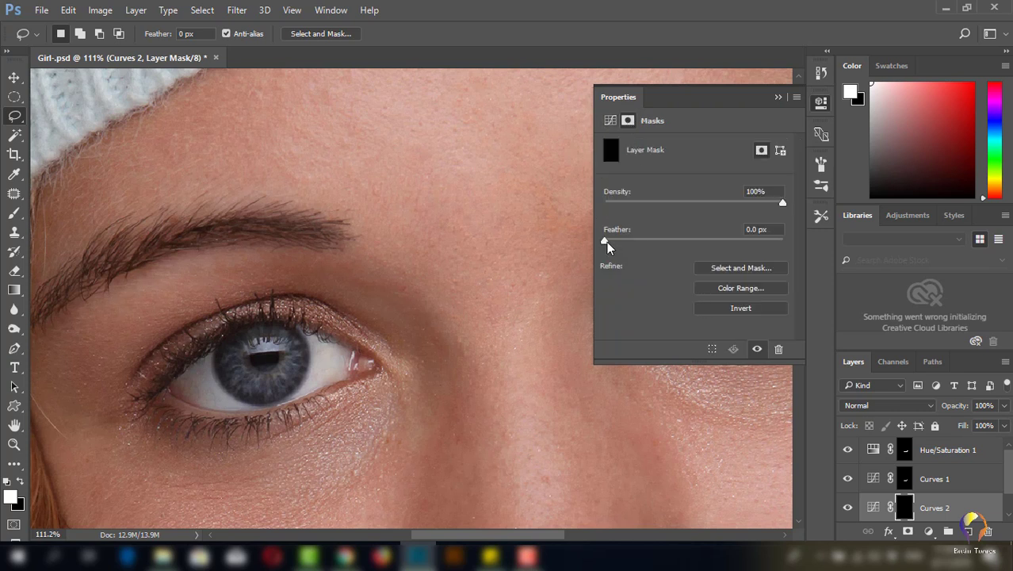
{"action": "left_click_drag", "start_coordinate": [607, 242], "coordinate": [639, 239]}
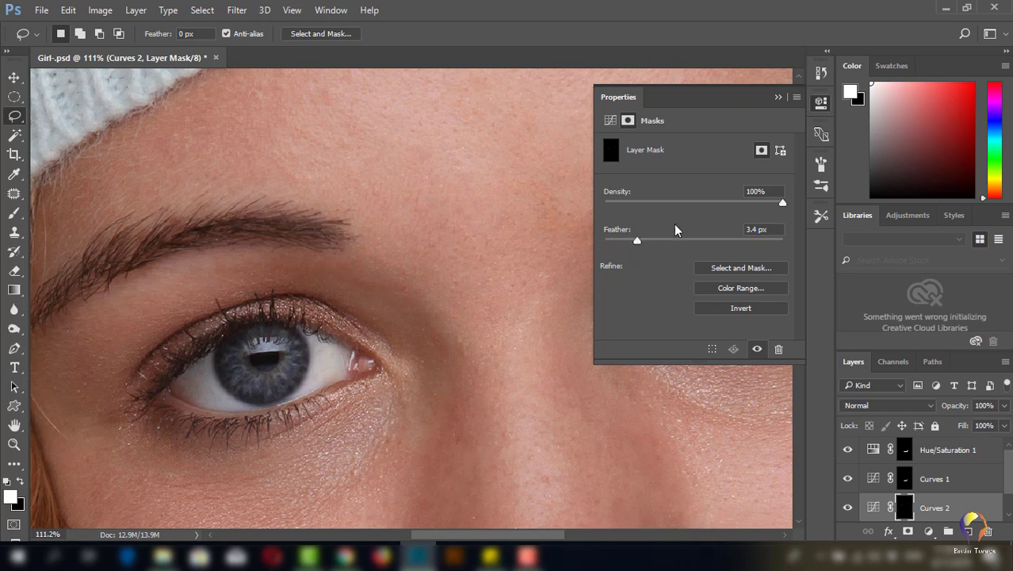
Rename Curves 2 'Broghten eye', Curves 1 'Brighten teeth', Hue/Saturation 1 'saturation teeth'.
{"action": "left_click", "coordinate": [777, 97]}
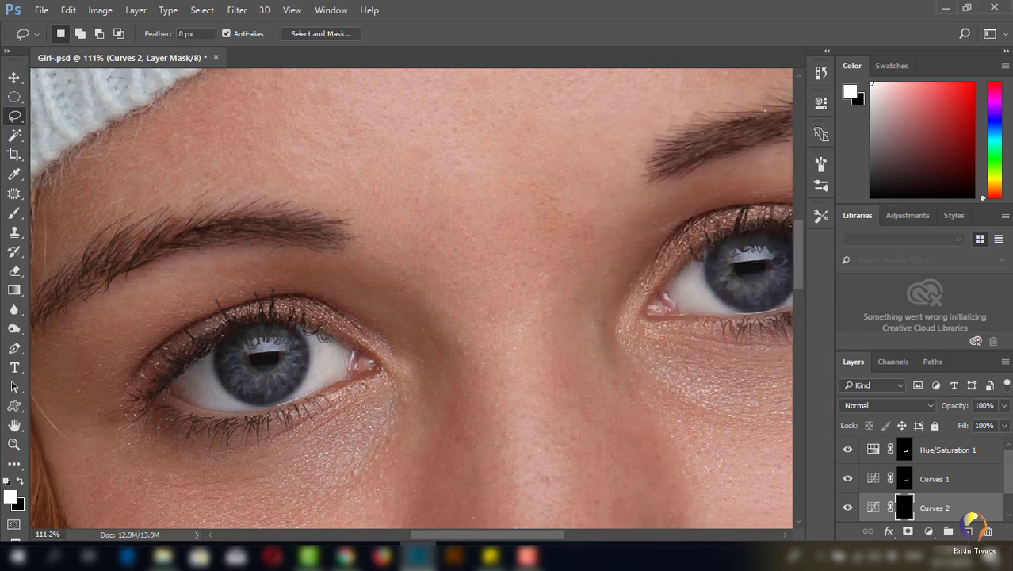
{"action": "double_click", "coordinate": [939, 509]}
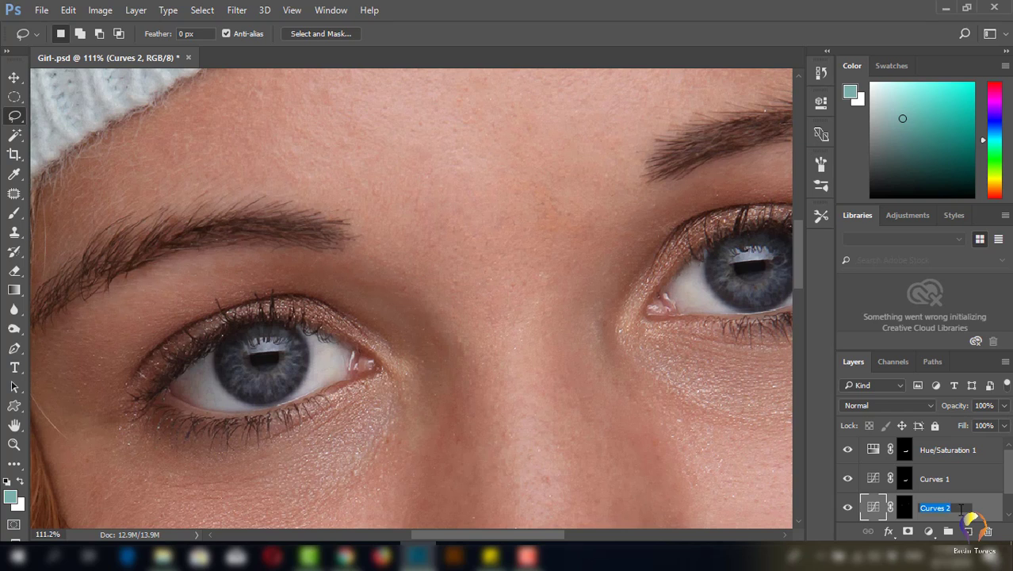
{"action": "type", "text": "Broghten eye"}
{"action": "left_click", "coordinate": [946, 481]}
{"action": "double_click", "coordinate": [948, 480]}
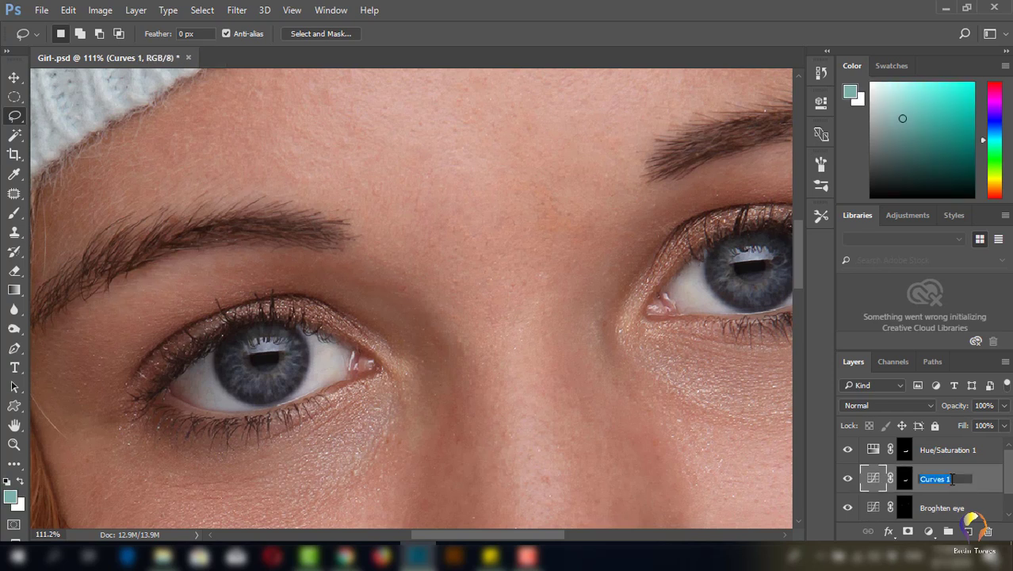
{"action": "type", "text": "Brighten teeth"}
{"action": "left_click", "coordinate": [954, 454]}
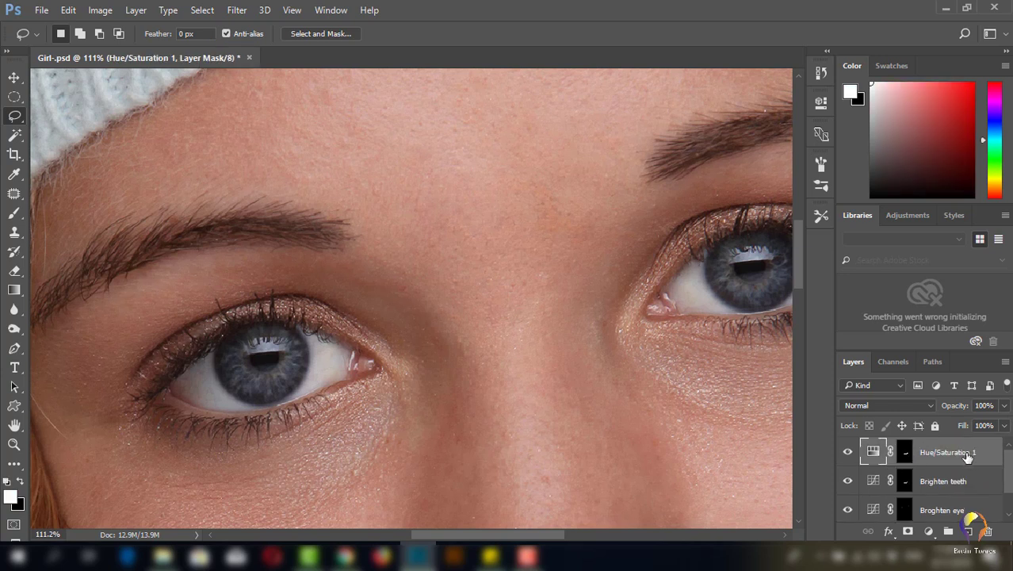
{"action": "left_click", "coordinate": [959, 457]}
{"action": "double_click", "coordinate": [952, 454]}
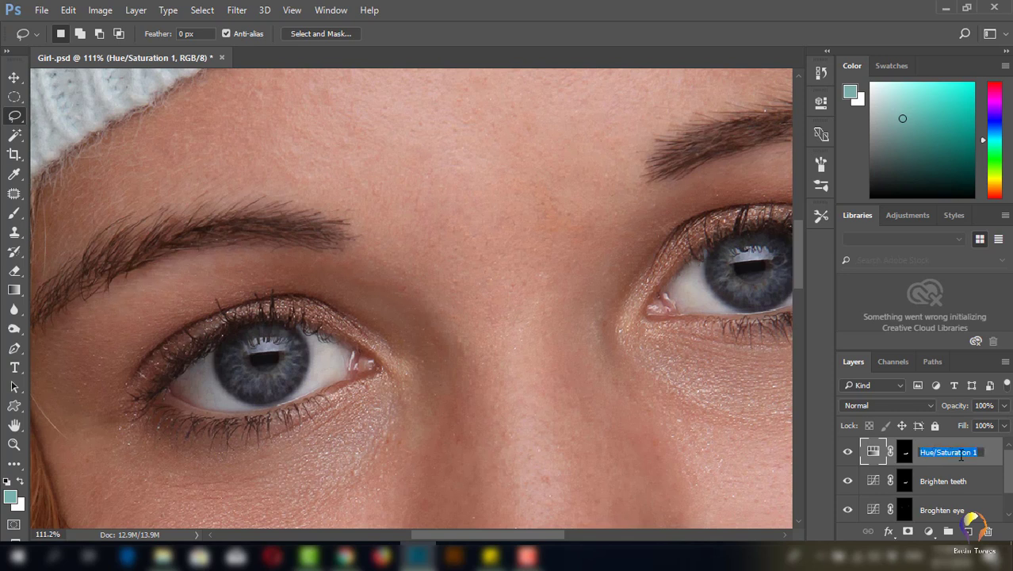
{"action": "type", "text": "s"}
{"action": "key", "text": "Return"}
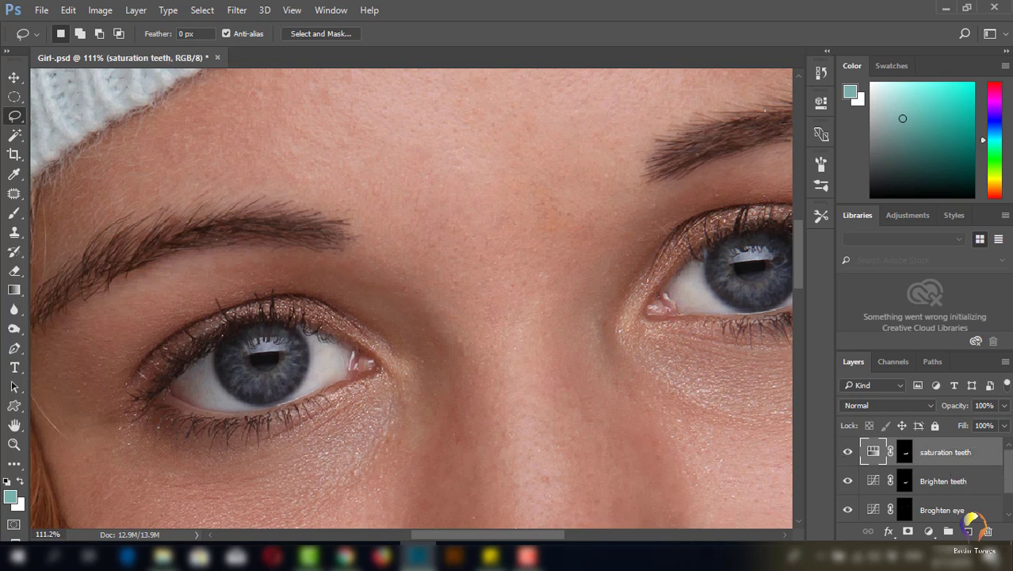
{"action": "scroll", "coordinate": [923, 480], "scroll_direction": "down", "scroll_amount": 1}
{"action": "scroll", "coordinate": [924, 480], "scroll_direction": "up", "scroll_amount": 1}
{"action": "scroll", "coordinate": [1011, 478], "scroll_direction": "down", "scroll_amount": 1}
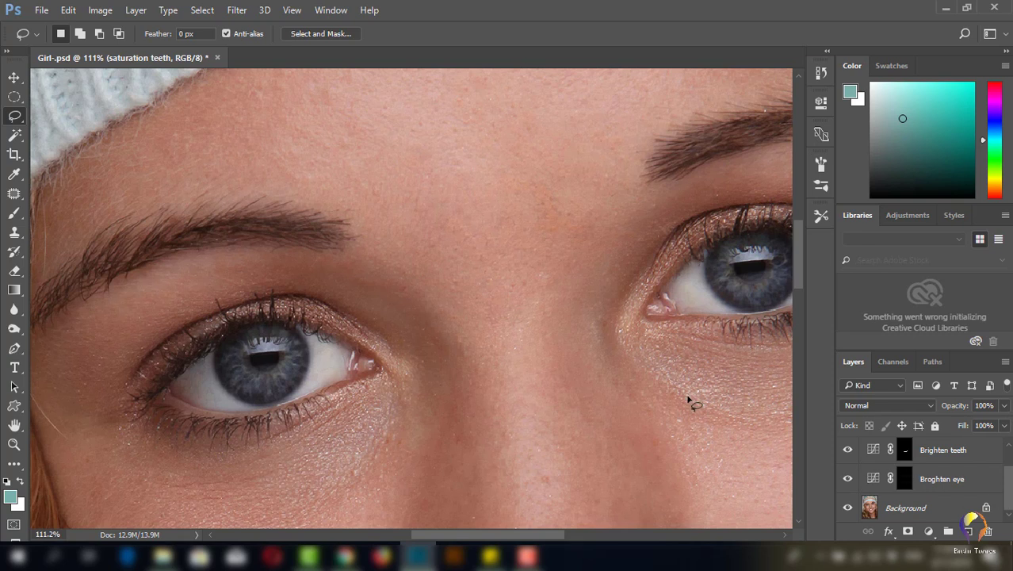
{"action": "scroll", "coordinate": [674, 403], "scroll_direction": "down", "scroll_amount": 2}
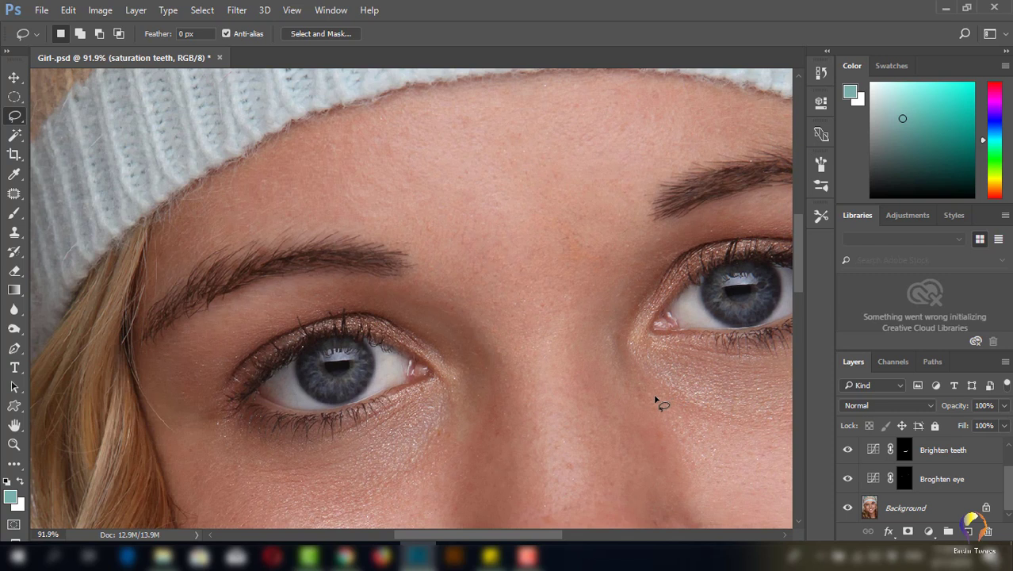
{"action": "left_click", "coordinate": [848, 479]}
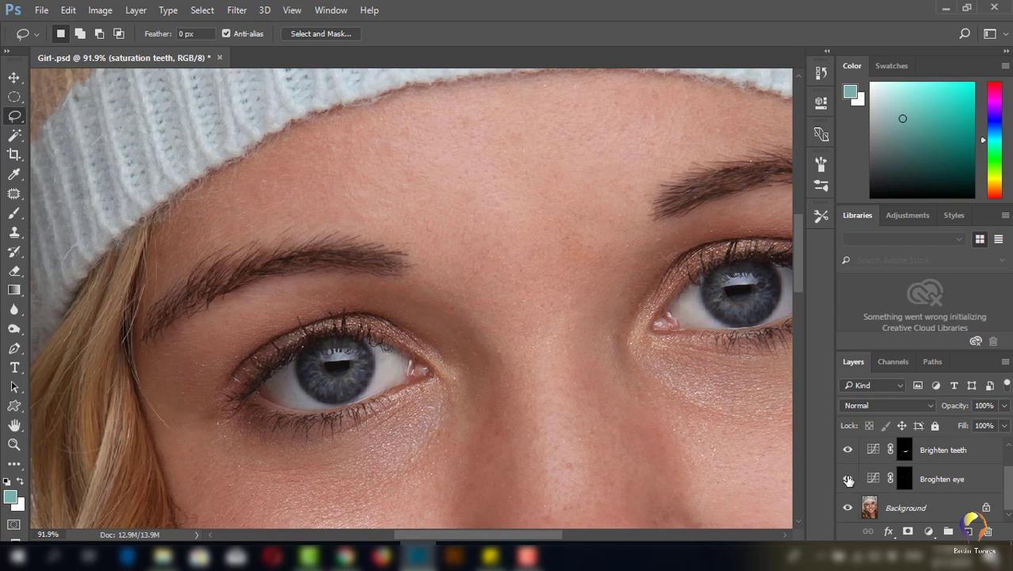
{"action": "left_click", "coordinate": [848, 478]}
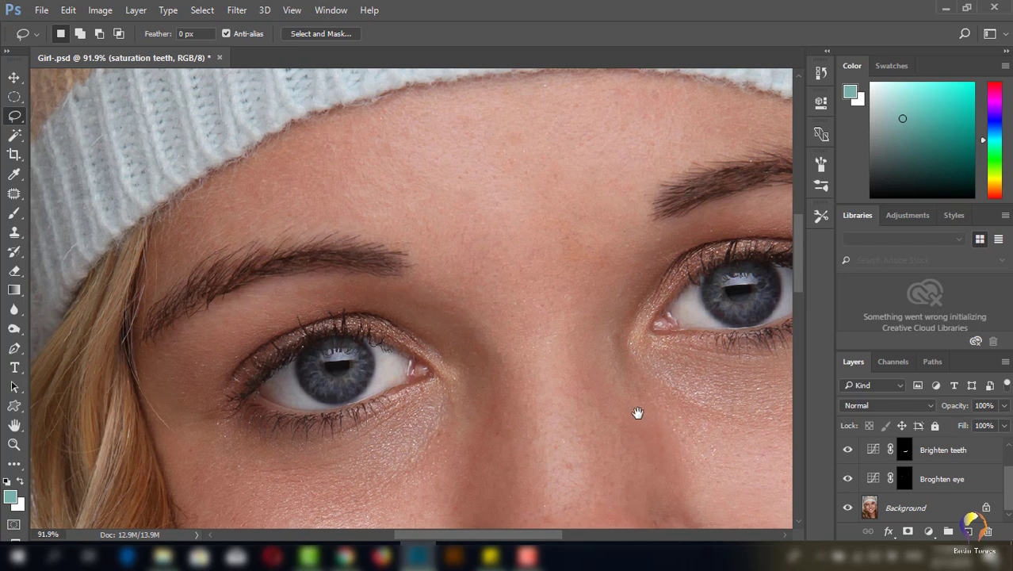
{"action": "left_click_drag", "start_coordinate": [637, 413], "coordinate": [528, 441]}
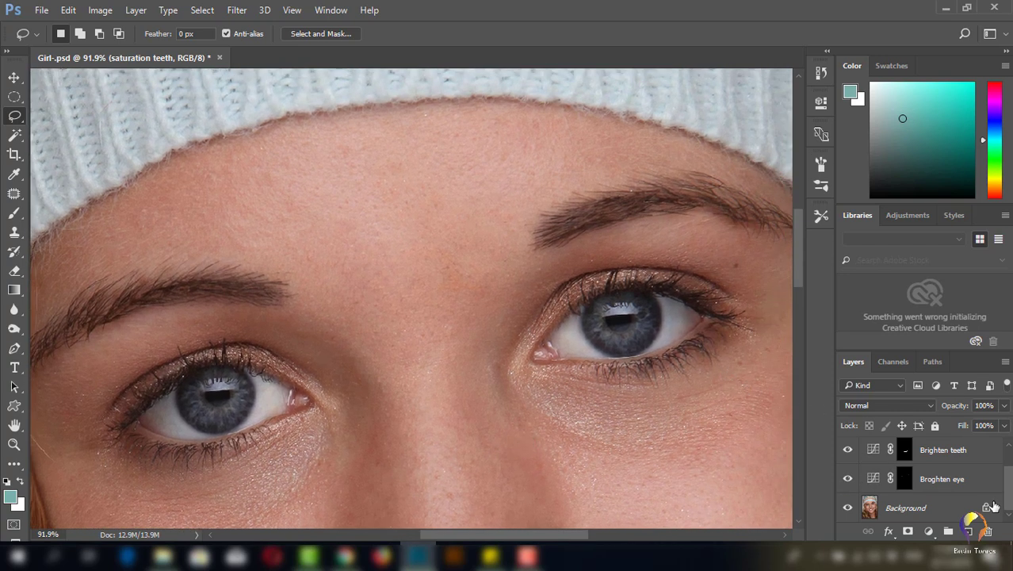
{"action": "left_click", "coordinate": [936, 512]}
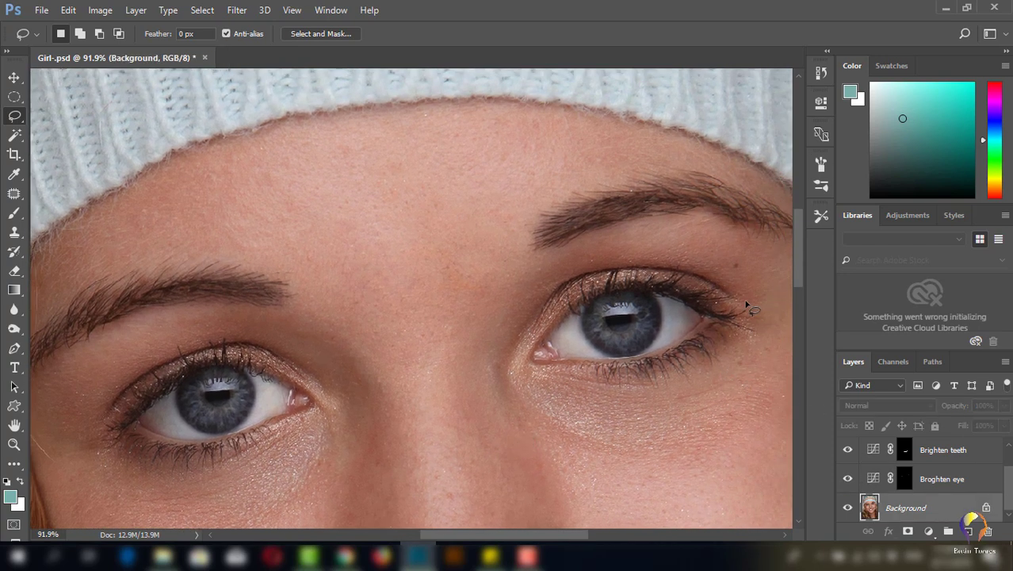
Create a layer named 'Burn' in Overlay mode, filled with Overlay-neutral 50% gray.
{"action": "left_click", "coordinate": [141, 11]}
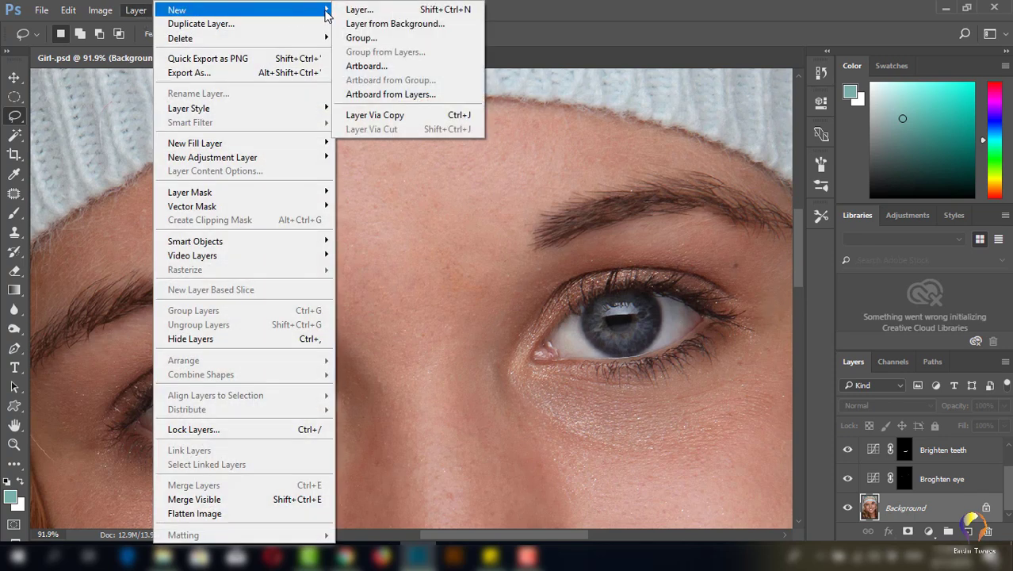
{"action": "left_click", "coordinate": [348, 11]}
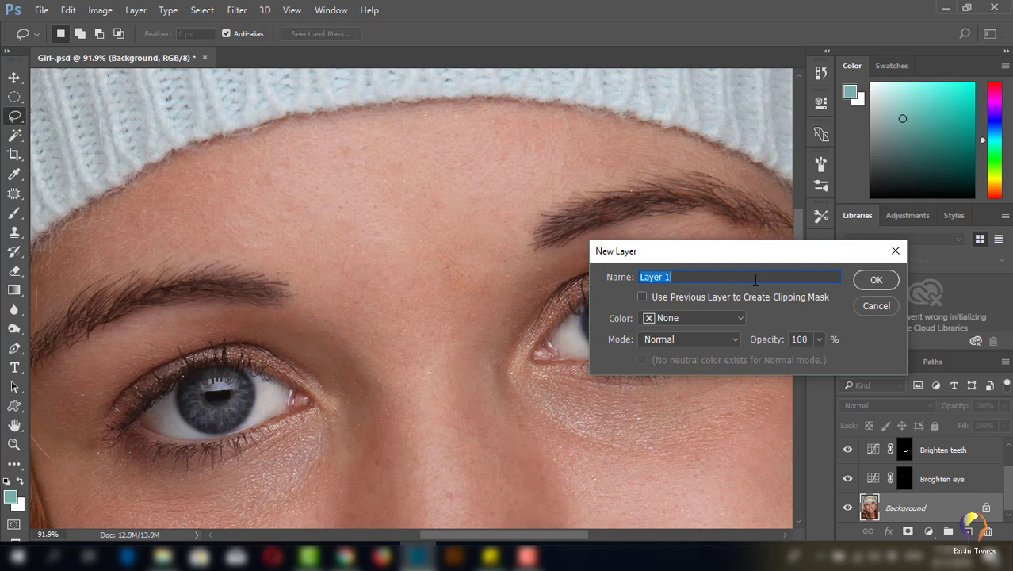
{"action": "left_click", "coordinate": [735, 341]}
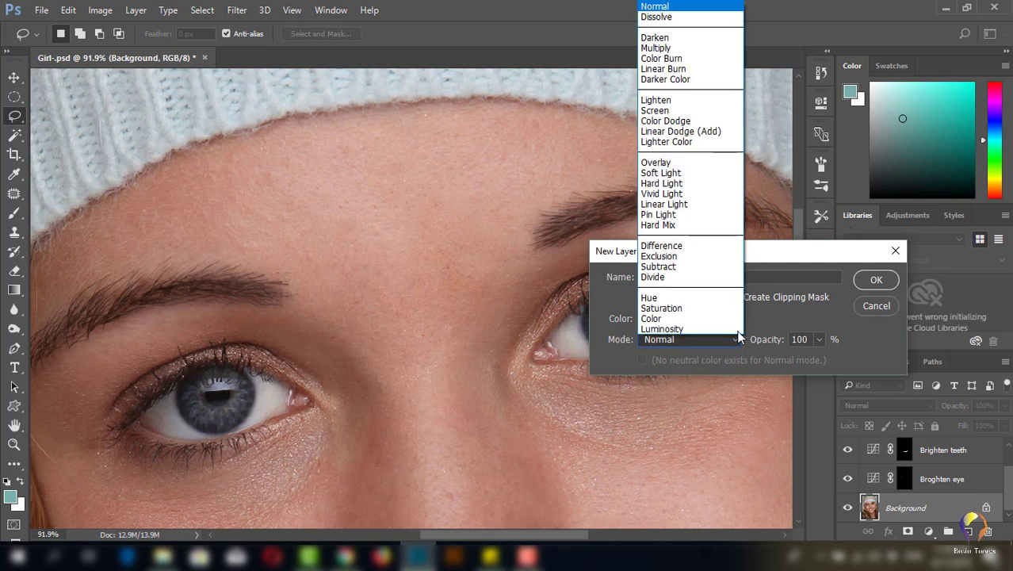
{"action": "left_click", "coordinate": [669, 162]}
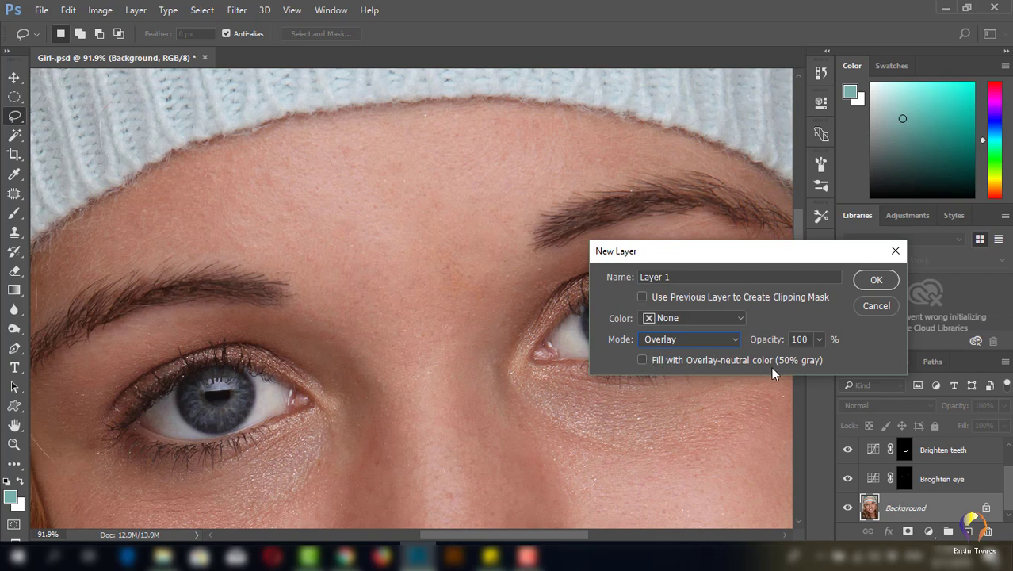
{"action": "left_click", "coordinate": [642, 360]}
{"action": "left_click_drag", "start_coordinate": [690, 276], "coordinate": [637, 277]}
{"action": "type", "text": "Burn"}
{"action": "left_click", "coordinate": [863, 280]}
{"action": "scroll", "coordinate": [983, 491], "scroll_direction": "down", "scroll_amount": 1}
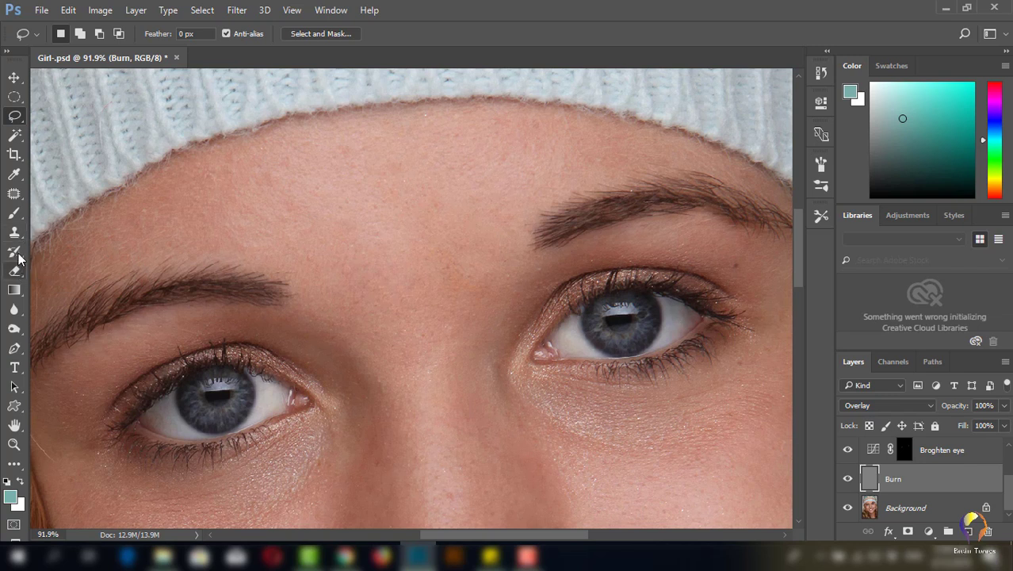
Choose the Burn tool, resize the brush to 15 px, and keep Exposure at 20%.
{"action": "left_click", "coordinate": [22, 340]}
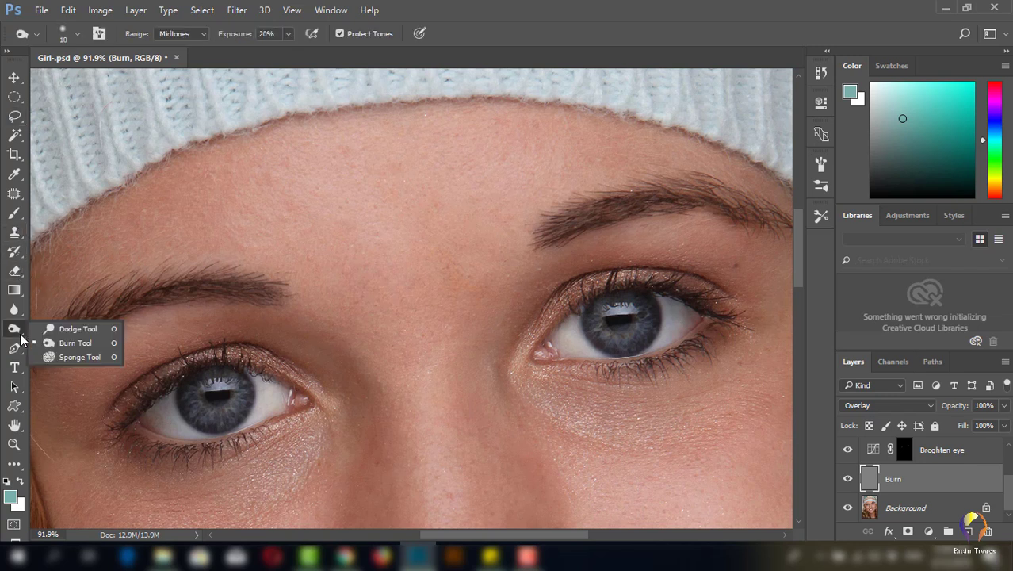
{"action": "left_click", "coordinate": [70, 341]}
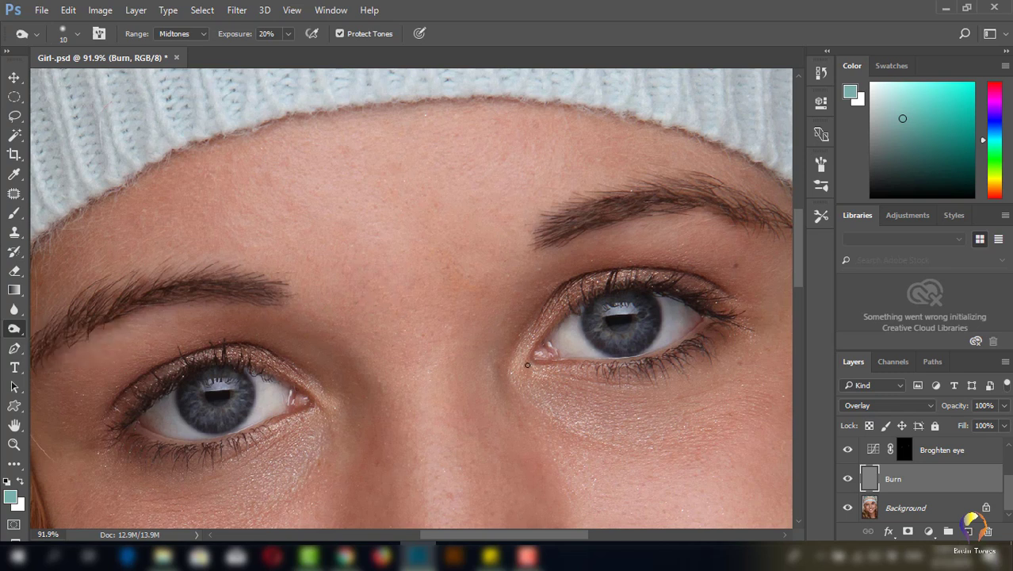
{"action": "key", "text": "bracketright"}
{"action": "key", "text": "bracketright"}
{"action": "key", "text": "bracketright"}
{"action": "key", "text": "bracketleft"}
{"action": "key", "text": "bracketright"}
{"action": "left_click", "coordinate": [287, 34]}
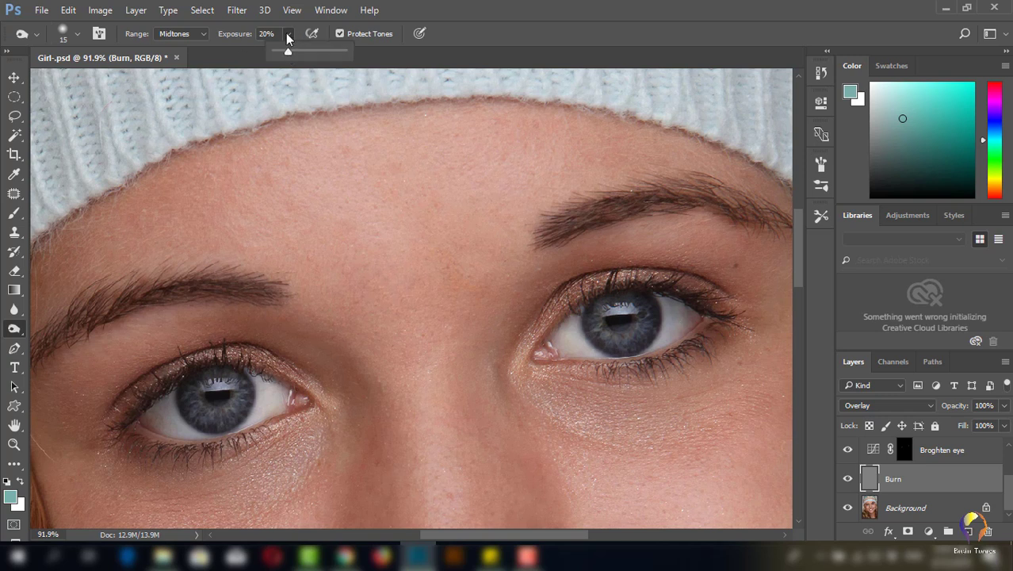
{"action": "left_click", "coordinate": [286, 33]}
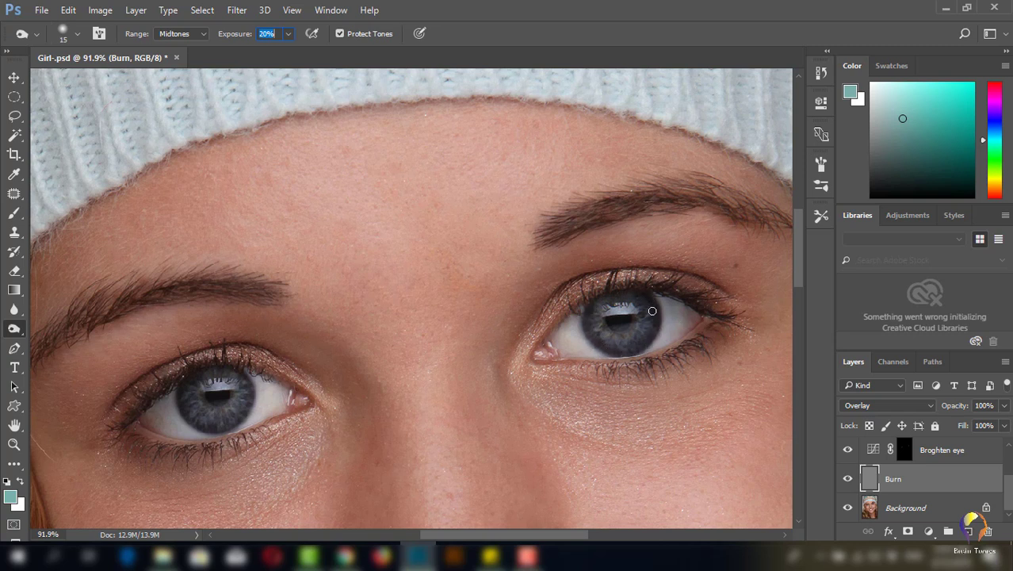
Burn around the right and left iris rims, undoing the stray forehead stroke.
{"action": "mouse_move", "coordinate": [648, 338]}
{"action": "left_mouse_down"}
{"action": "mouse_move", "coordinate": [611, 349]}
{"action": "mouse_move", "coordinate": [596, 341]}
{"action": "left_mouse_up"}
{"action": "mouse_move", "coordinate": [183, 386]}
{"action": "left_mouse_down"}
{"action": "mouse_move", "coordinate": [200, 437]}
{"action": "mouse_move", "coordinate": [176, 409]}
{"action": "left_mouse_up"}
{"action": "mouse_move", "coordinate": [440, 262]}
{"action": "left_mouse_down"}
{"action": "mouse_move", "coordinate": [440, 239]}
{"action": "mouse_move", "coordinate": [406, 275]}
{"action": "mouse_move", "coordinate": [429, 251]}
{"action": "left_mouse_up"}
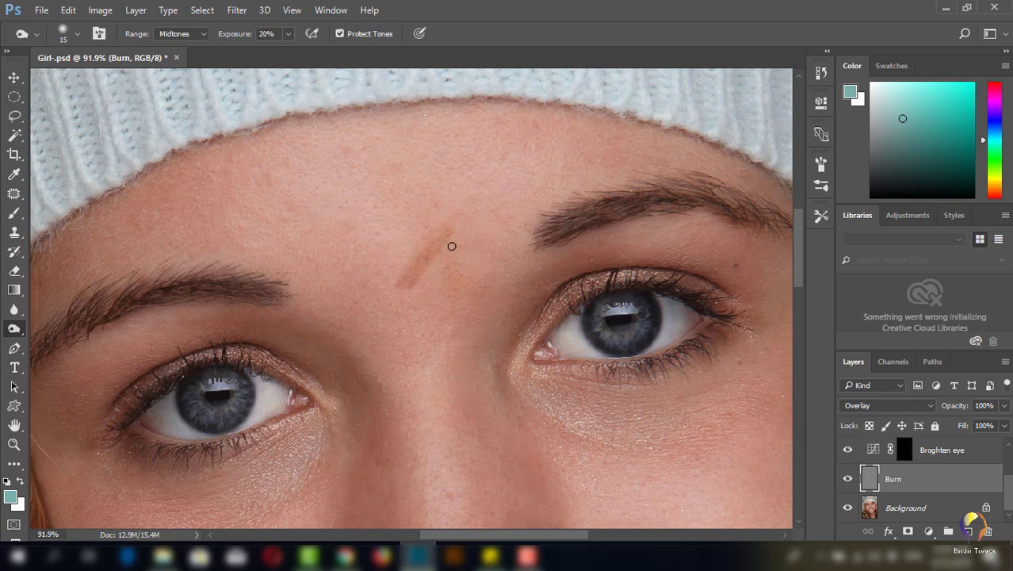
{"action": "key", "text": "ctrl+z"}
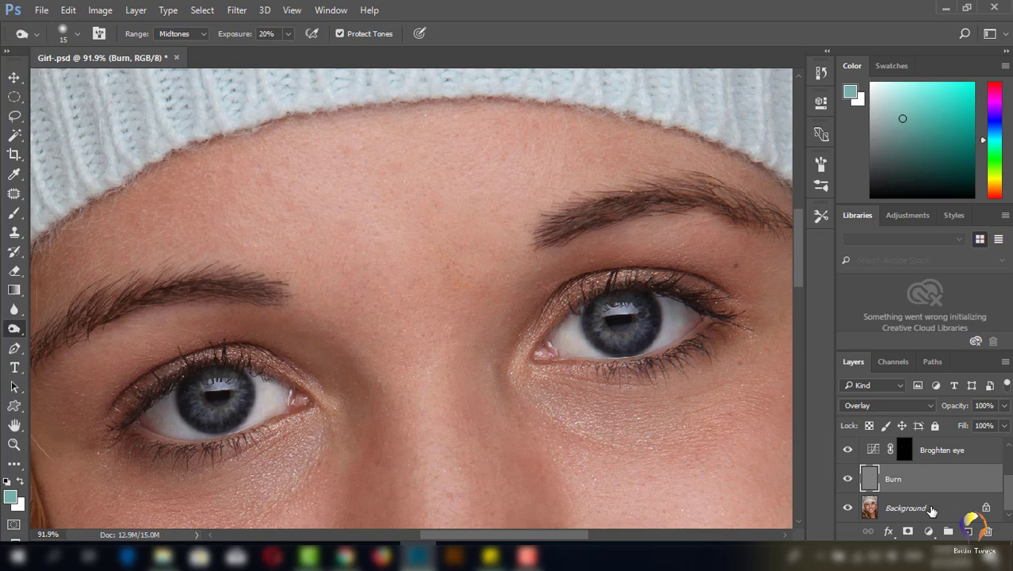
Set the Burn layer's opacity to 59%, then start a new layer with Alt held.
{"action": "left_click", "coordinate": [821, 101]}
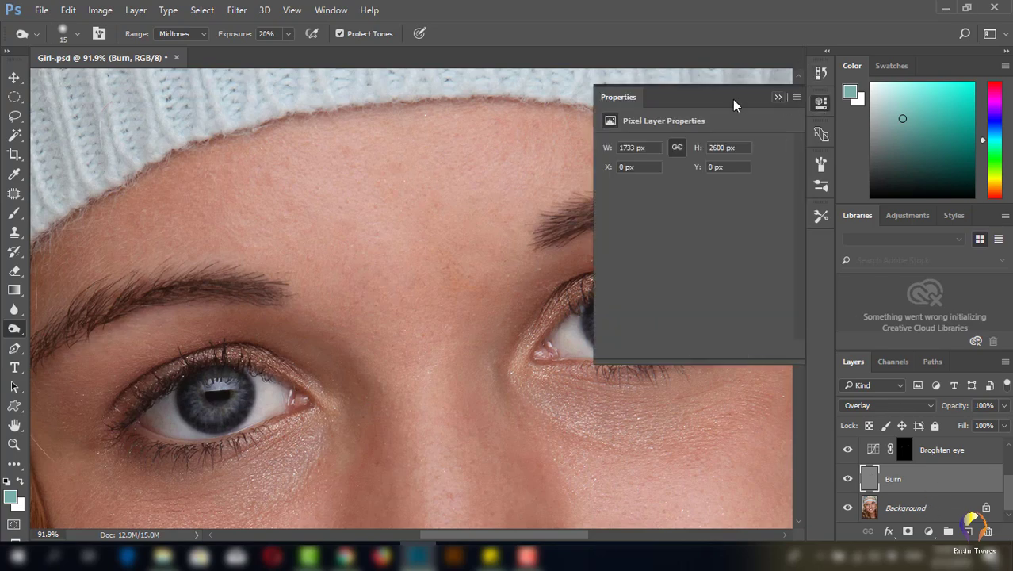
{"action": "left_click", "coordinate": [777, 98]}
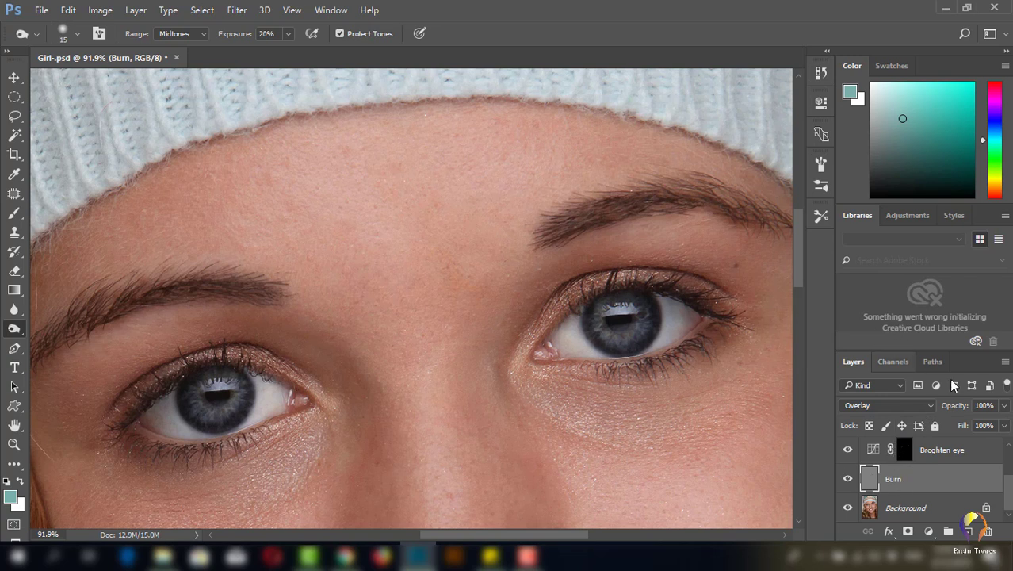
{"action": "left_click", "coordinate": [1006, 406]}
{"action": "left_click_drag", "start_coordinate": [1003, 423], "coordinate": [980, 426]}
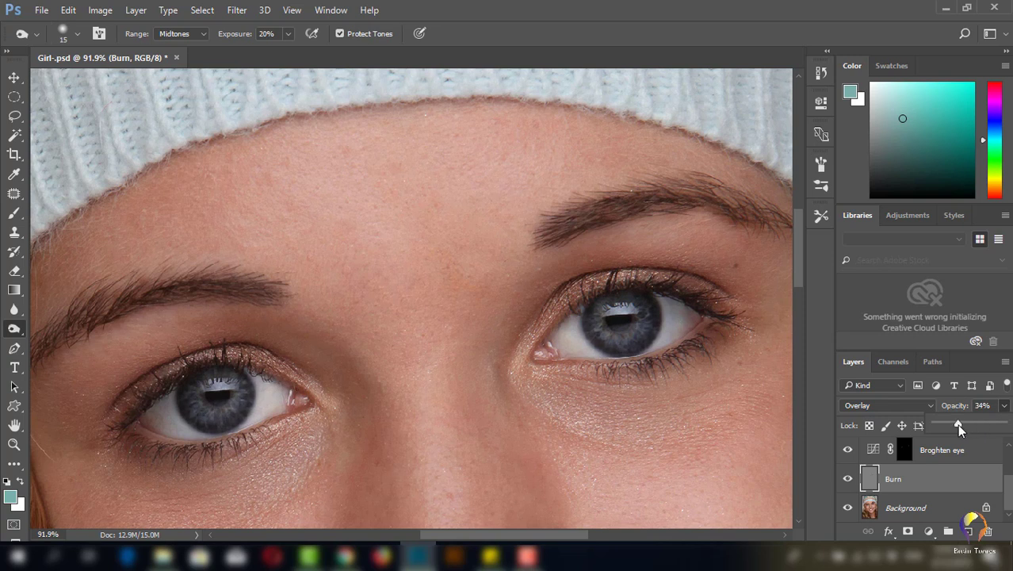
{"action": "left_click_drag", "start_coordinate": [957, 424], "coordinate": [987, 428]}
{"action": "key", "text": "Return"}
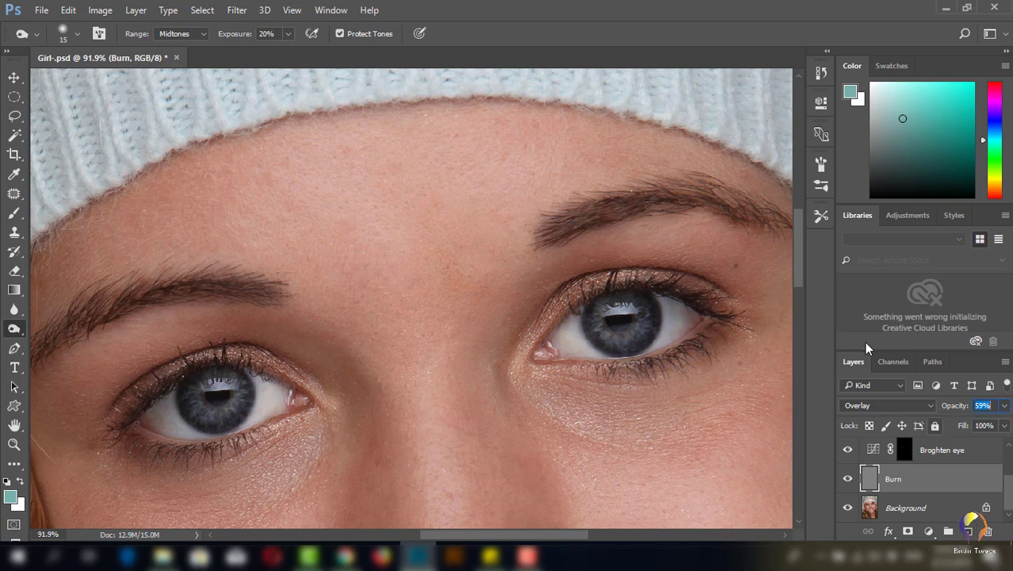
{"action": "left_click", "coordinate": [971, 531], "text": "alt"}
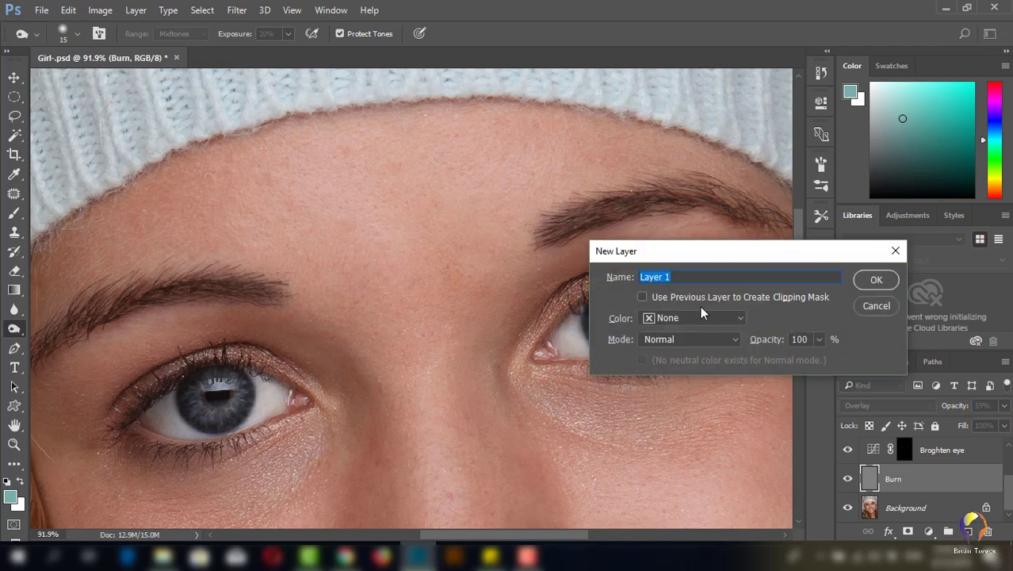
Create the new layer named 'Dodge' with Overlay blend mode.
{"action": "left_click", "coordinate": [733, 339]}
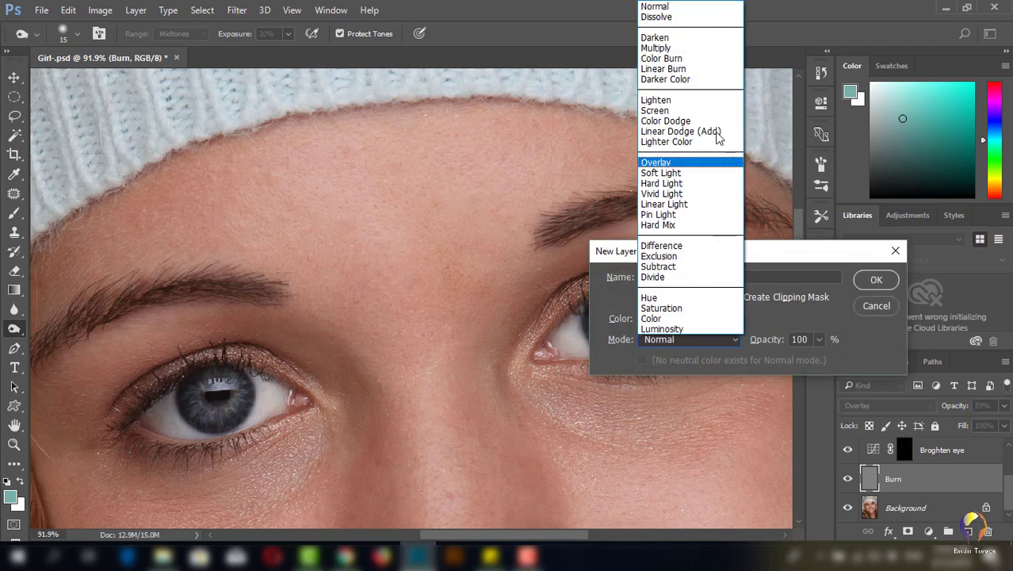
{"action": "left_click", "coordinate": [656, 163]}
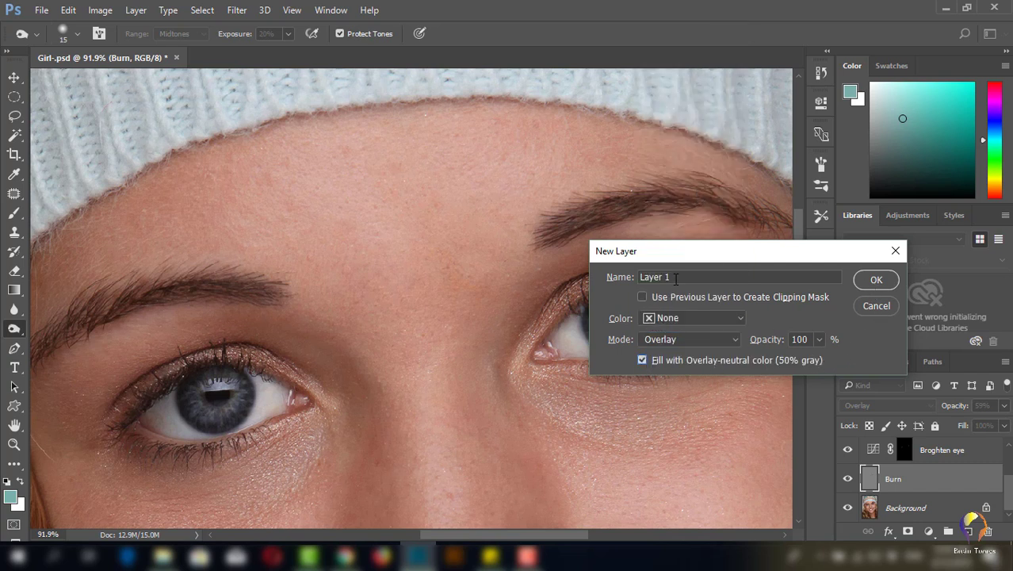
{"action": "left_click_drag", "start_coordinate": [684, 276], "coordinate": [644, 277]}
{"action": "type", "text": "Dodge"}
{"action": "left_click", "coordinate": [877, 279]}
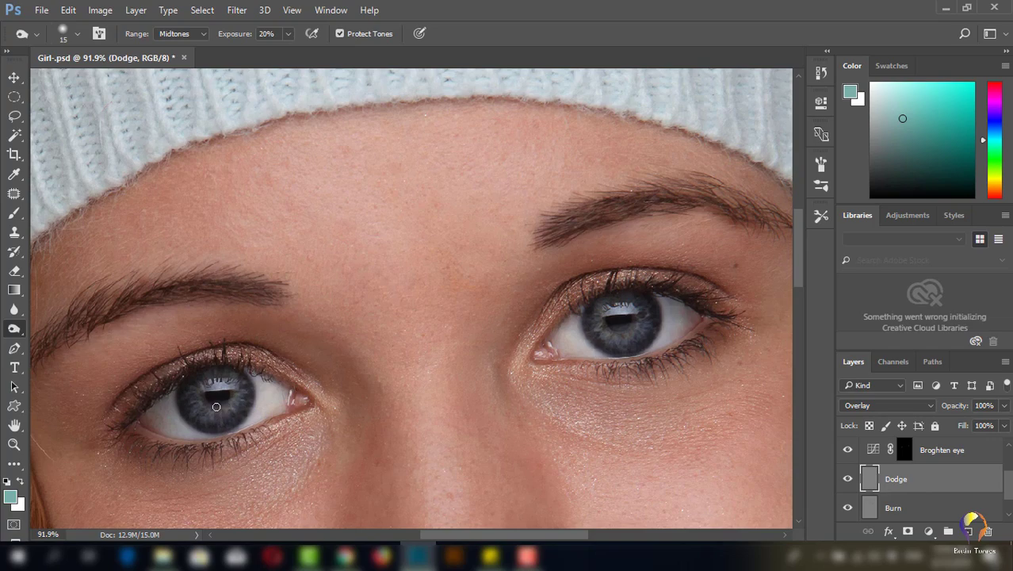
Dodge both irises on the Dodge layer with the Dodge Tool at 21% exposure.
{"action": "scroll", "coordinate": [216, 412], "scroll_direction": "up", "scroll_amount": 1}
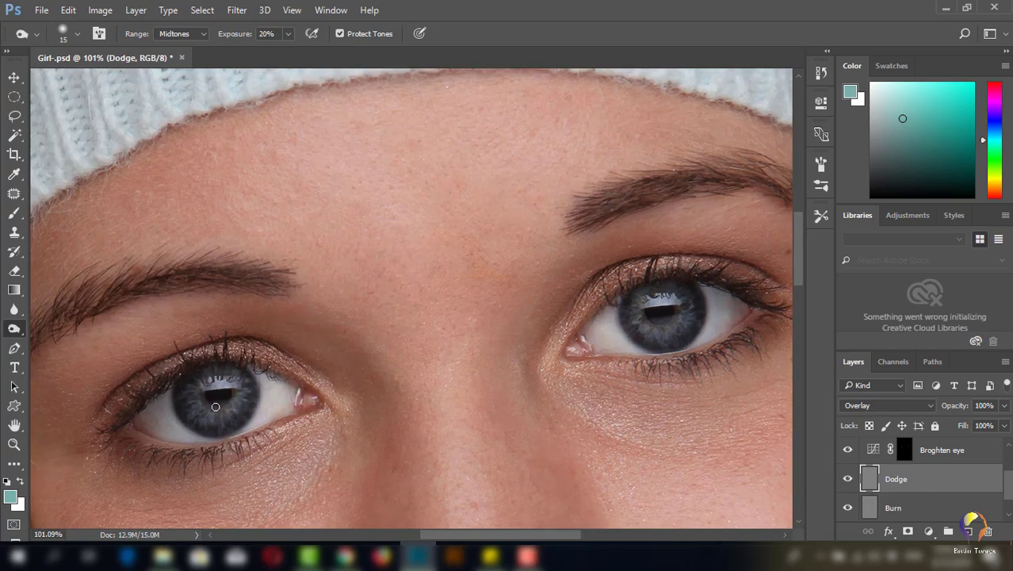
{"action": "right_click", "coordinate": [15, 328]}
{"action": "left_click", "coordinate": [59, 327]}
{"action": "left_click", "coordinate": [288, 34]}
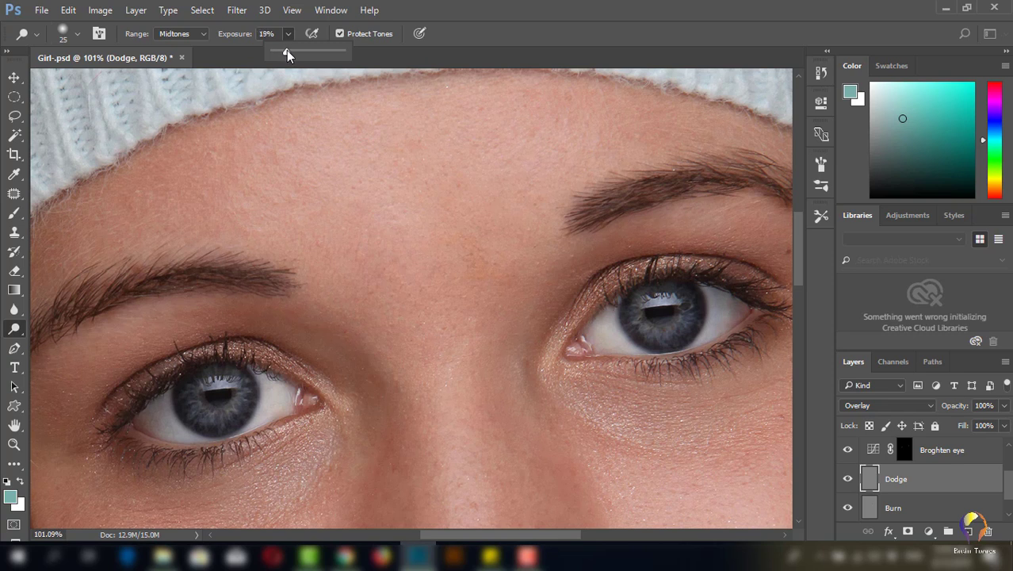
{"action": "left_click", "coordinate": [287, 35]}
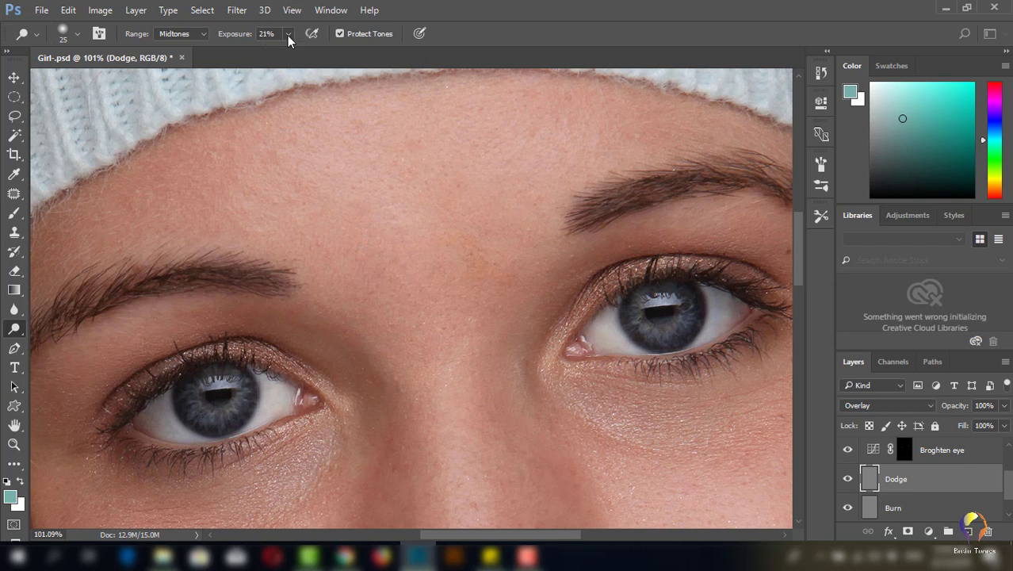
{"action": "mouse_move", "coordinate": [640, 295]}
{"action": "left_mouse_down"}
{"action": "mouse_move", "coordinate": [674, 333]}
{"action": "mouse_move", "coordinate": [695, 307]}
{"action": "mouse_move", "coordinate": [671, 292]}
{"action": "mouse_move", "coordinate": [646, 301]}
{"action": "mouse_move", "coordinate": [666, 287]}
{"action": "mouse_move", "coordinate": [688, 310]}
{"action": "mouse_move", "coordinate": [679, 326]}
{"action": "mouse_move", "coordinate": [656, 332]}
{"action": "mouse_move", "coordinate": [638, 302]}
{"action": "mouse_move", "coordinate": [644, 334]}
{"action": "mouse_move", "coordinate": [665, 340]}
{"action": "mouse_move", "coordinate": [691, 314]}
{"action": "mouse_move", "coordinate": [684, 291]}
{"action": "mouse_move", "coordinate": [654, 286]}
{"action": "mouse_move", "coordinate": [690, 295]}
{"action": "mouse_move", "coordinate": [677, 337]}
{"action": "mouse_move", "coordinate": [694, 306]}
{"action": "mouse_move", "coordinate": [690, 324]}
{"action": "mouse_move", "coordinate": [656, 330]}
{"action": "left_mouse_up"}
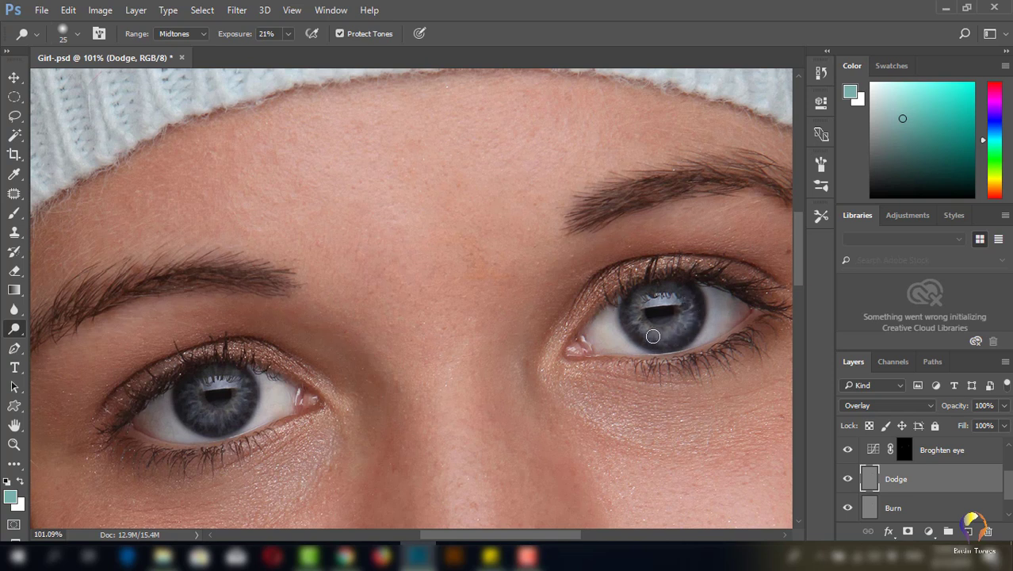
{"action": "mouse_move", "coordinate": [200, 389]}
{"action": "left_mouse_down"}
{"action": "mouse_move", "coordinate": [214, 417]}
{"action": "mouse_move", "coordinate": [188, 394]}
{"action": "mouse_move", "coordinate": [194, 380]}
{"action": "mouse_move", "coordinate": [192, 404]}
{"action": "mouse_move", "coordinate": [222, 414]}
{"action": "mouse_move", "coordinate": [239, 387]}
{"action": "mouse_move", "coordinate": [221, 372]}
{"action": "mouse_move", "coordinate": [228, 367]}
{"action": "mouse_move", "coordinate": [249, 381]}
{"action": "mouse_move", "coordinate": [226, 422]}
{"action": "mouse_move", "coordinate": [249, 402]}
{"action": "mouse_move", "coordinate": [214, 425]}
{"action": "mouse_move", "coordinate": [187, 400]}
{"action": "mouse_move", "coordinate": [188, 381]}
{"action": "mouse_move", "coordinate": [186, 397]}
{"action": "mouse_move", "coordinate": [201, 423]}
{"action": "mouse_move", "coordinate": [245, 411]}
{"action": "left_mouse_up"}
{"action": "mouse_move", "coordinate": [645, 320]}
{"action": "left_mouse_down"}
{"action": "mouse_move", "coordinate": [632, 318]}
{"action": "mouse_move", "coordinate": [647, 337]}
{"action": "mouse_move", "coordinate": [636, 308]}
{"action": "mouse_move", "coordinate": [673, 328]}
{"action": "mouse_move", "coordinate": [687, 290]}
{"action": "mouse_move", "coordinate": [696, 319]}
{"action": "mouse_move", "coordinate": [656, 337]}
{"action": "mouse_move", "coordinate": [634, 322]}
{"action": "mouse_move", "coordinate": [706, 333]}
{"action": "left_mouse_up"}
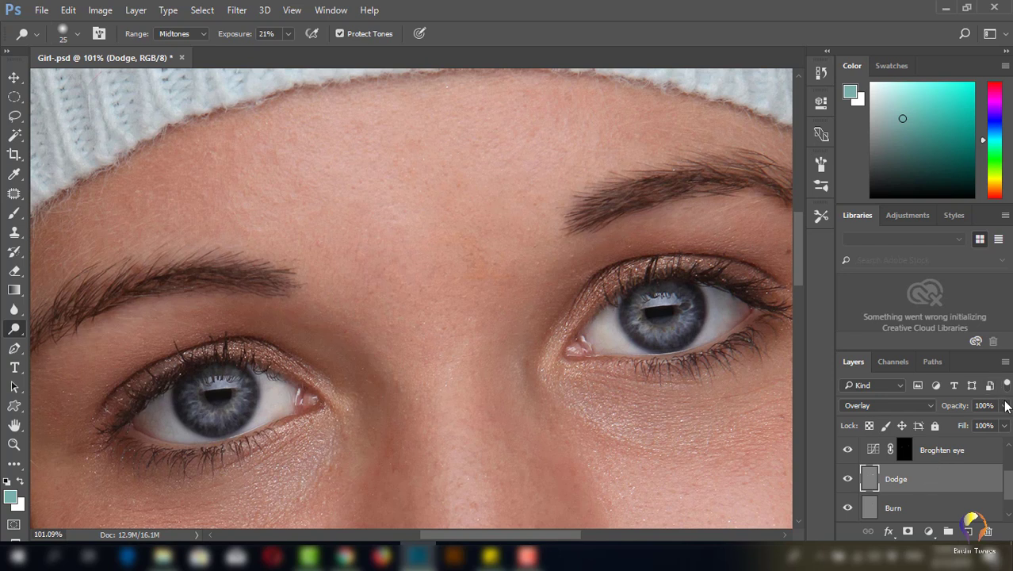
Lower the Dodge layer's opacity to 73%.
{"action": "left_click", "coordinate": [1004, 406]}
{"action": "left_click_drag", "start_coordinate": [1001, 424], "coordinate": [988, 428]}
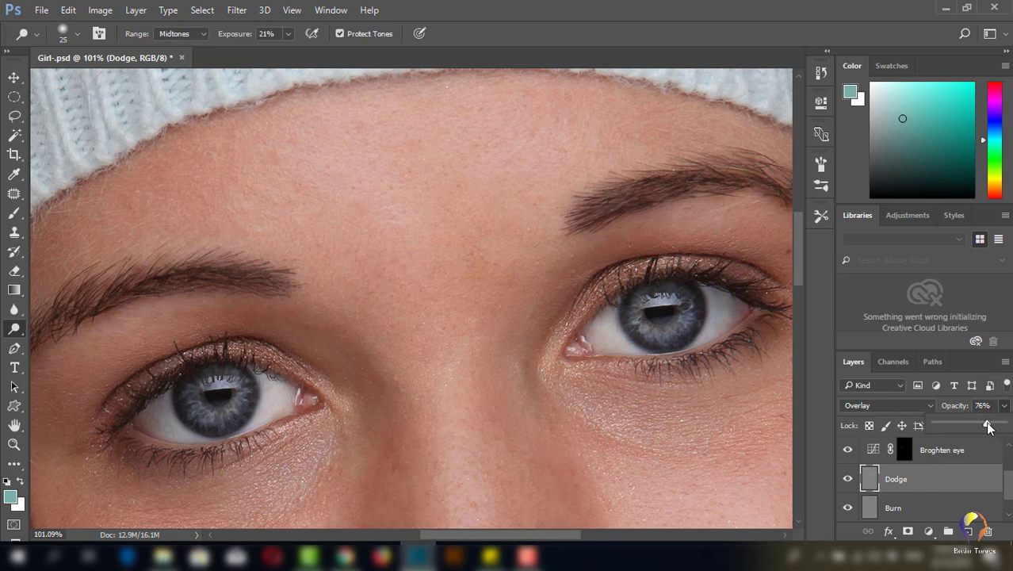
{"action": "left_click_drag", "start_coordinate": [988, 428], "coordinate": [985, 427]}
{"action": "left_click", "coordinate": [992, 490]}
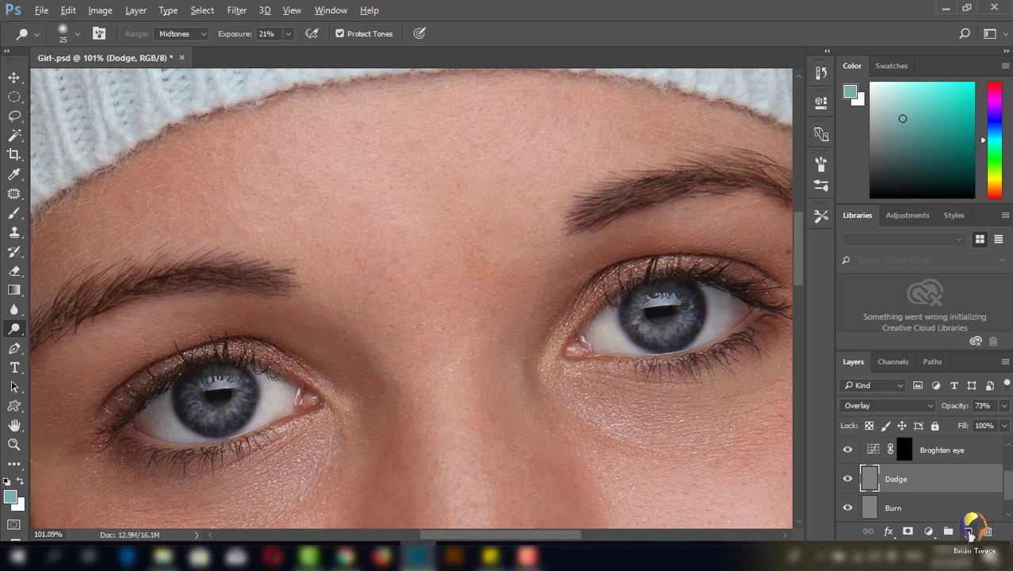
{"action": "left_click", "coordinate": [969, 532], "text": "alt"}
Create a 50% gray-filled Overlay layer named 'Eye line' above Dodge.
{"action": "left_click", "coordinate": [735, 339]}
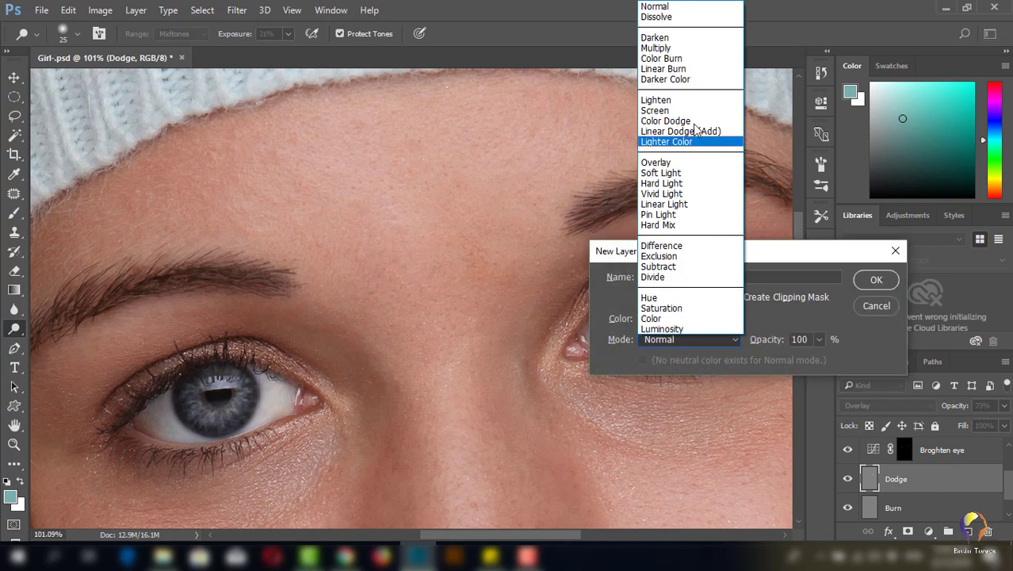
{"action": "left_click", "coordinate": [678, 165]}
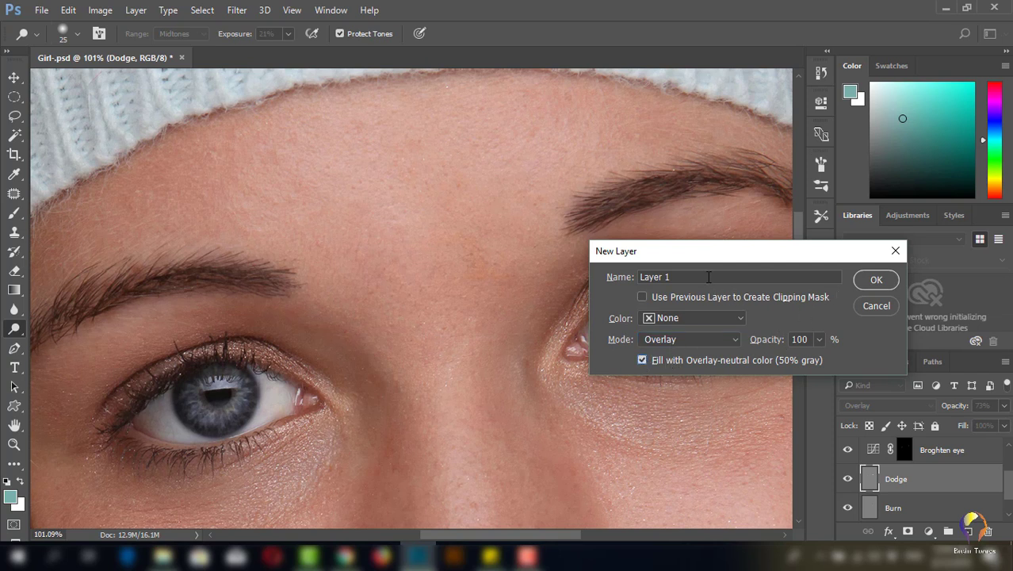
{"action": "left_click_drag", "start_coordinate": [709, 277], "coordinate": [641, 277]}
{"action": "type", "text": "Eye line"}
{"action": "left_click", "coordinate": [877, 282]}
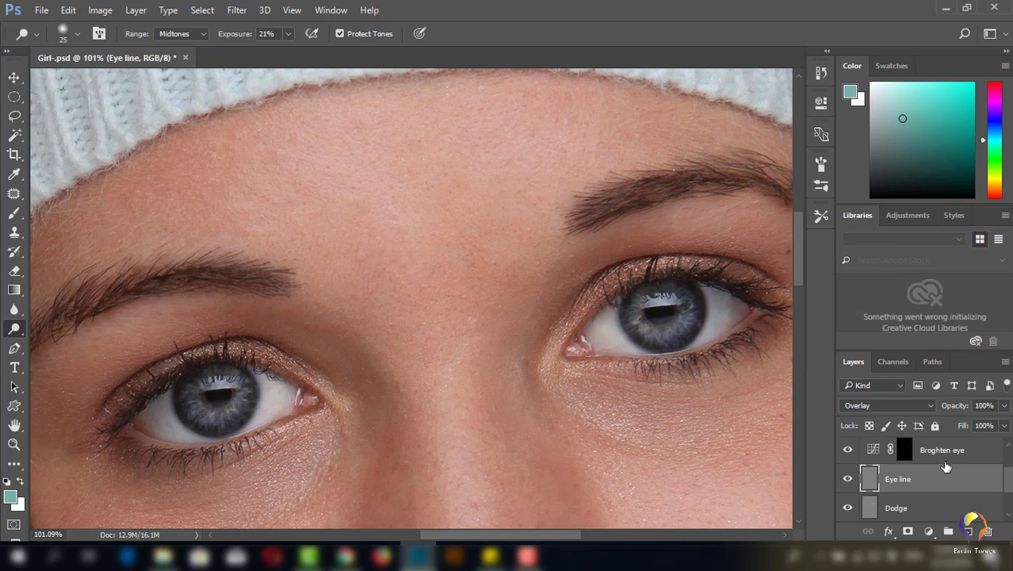
Burn along the right and left eyes' lower lash lines on the Eye line layer.
{"action": "right_click", "coordinate": [19, 333]}
{"action": "left_click", "coordinate": [64, 342]}
{"action": "left_click_drag", "start_coordinate": [693, 457], "coordinate": [565, 438]}
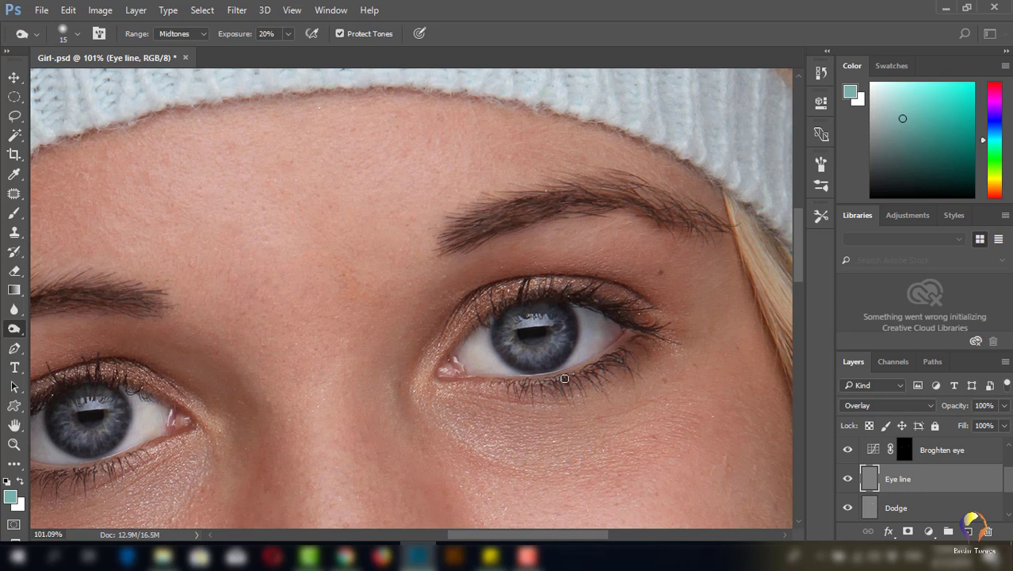
{"action": "left_click_drag", "start_coordinate": [565, 379], "coordinate": [463, 385]}
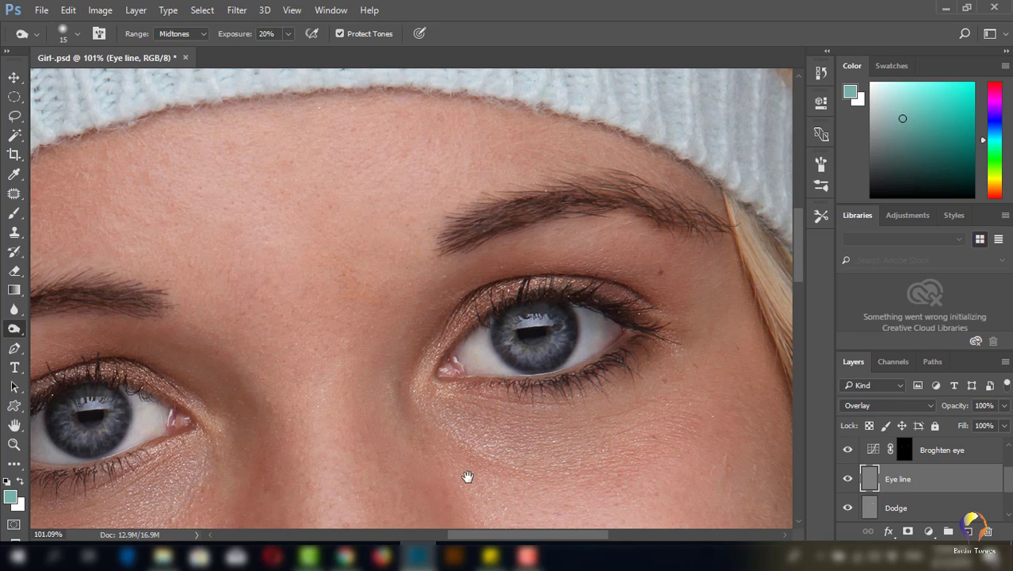
{"action": "mouse_move", "coordinate": [466, 476]}
{"action": "left_mouse_down"}
{"action": "mouse_move", "coordinate": [685, 425]}
{"action": "mouse_move", "coordinate": [594, 342]}
{"action": "left_mouse_up"}
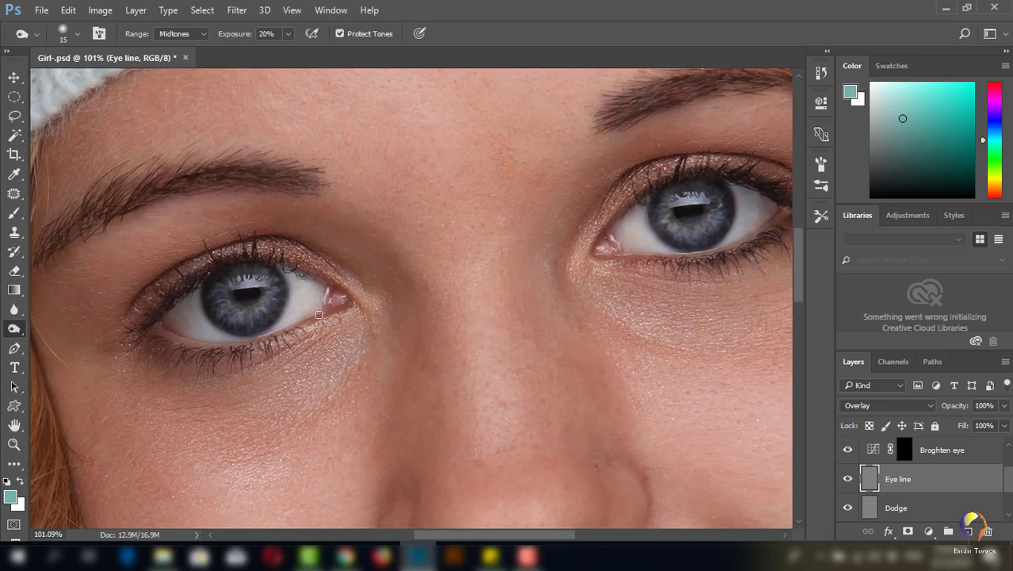
{"action": "mouse_move", "coordinate": [297, 328]}
{"action": "left_mouse_down"}
{"action": "mouse_move", "coordinate": [268, 342]}
{"action": "mouse_move", "coordinate": [314, 323]}
{"action": "mouse_move", "coordinate": [239, 351]}
{"action": "left_mouse_up"}
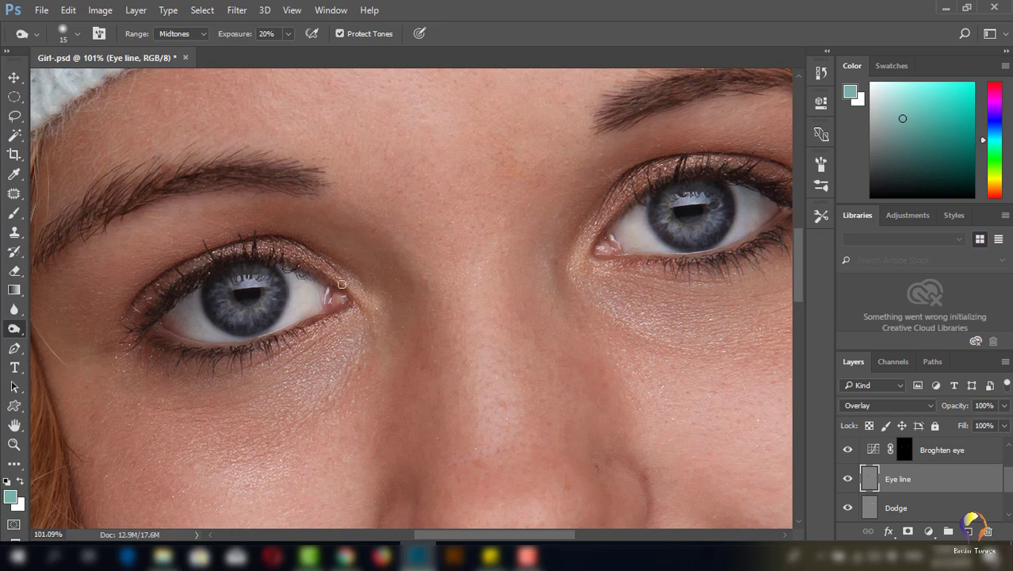
Compare Eye line on and off, then lower its opacity to 68%.
{"action": "scroll", "coordinate": [646, 335], "scroll_direction": "down", "scroll_amount": 5}
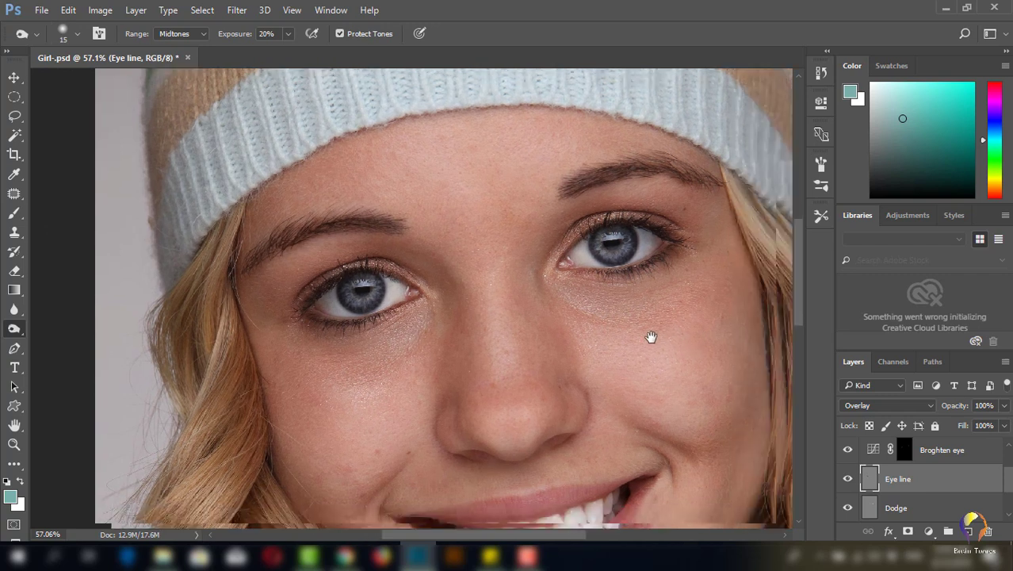
{"action": "left_click_drag", "start_coordinate": [651, 338], "coordinate": [616, 320]}
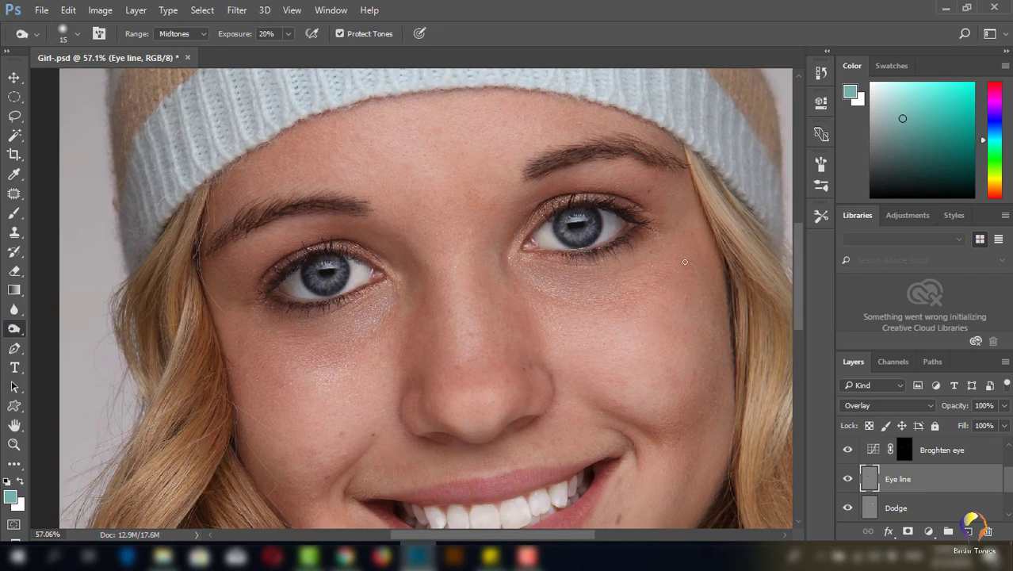
{"action": "left_click", "coordinate": [849, 480]}
{"action": "left_click", "coordinate": [848, 480]}
{"action": "left_click", "coordinate": [1005, 425]}
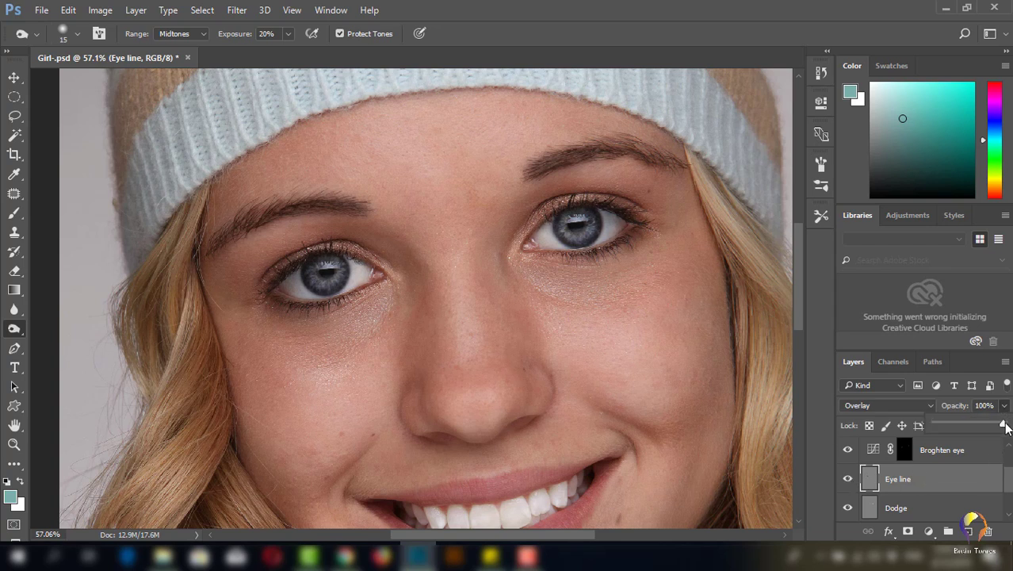
{"action": "left_click_drag", "start_coordinate": [1006, 427], "coordinate": [989, 428]}
{"action": "left_click", "coordinate": [847, 479]}
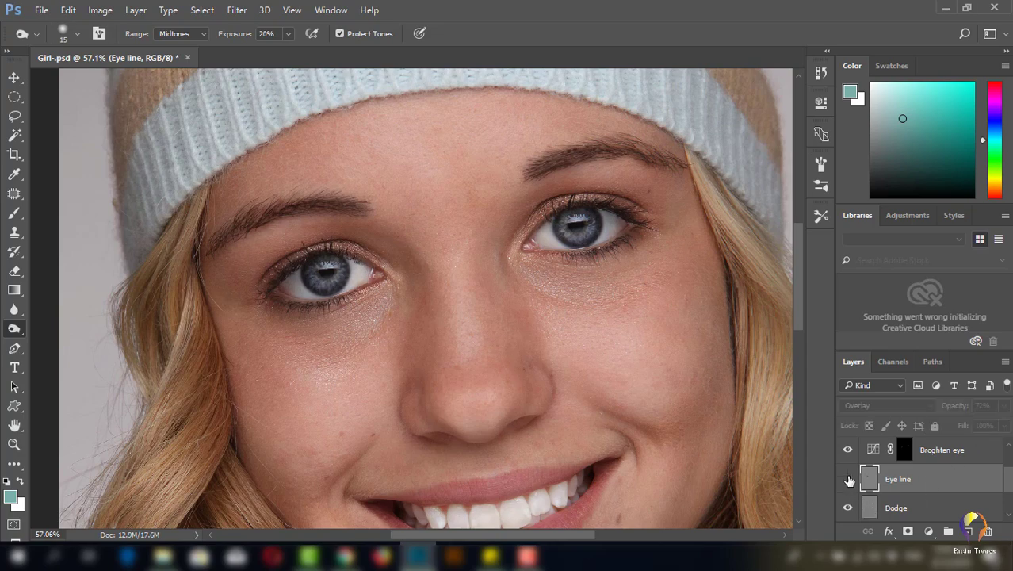
{"action": "left_click", "coordinate": [848, 479]}
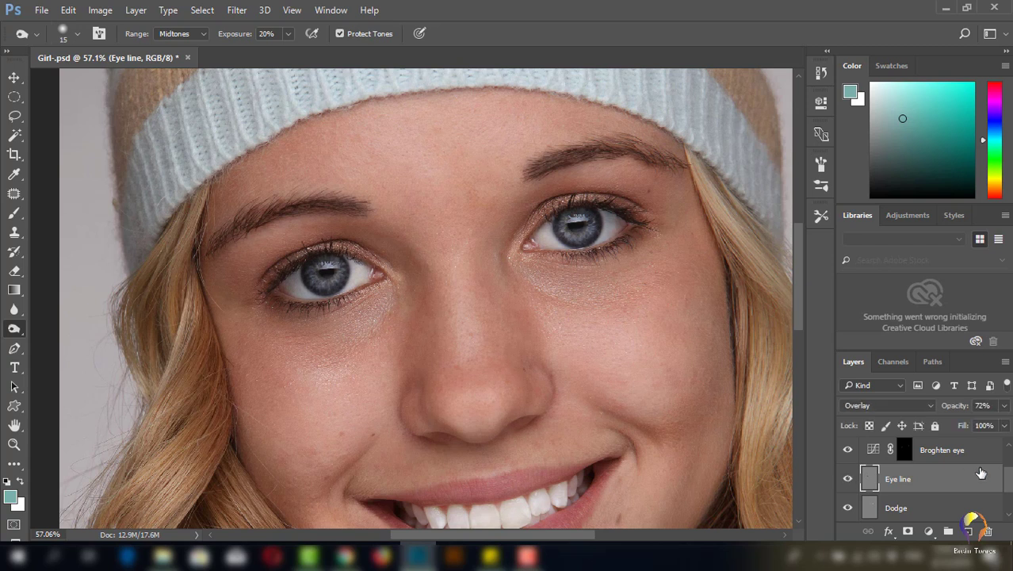
{"action": "left_click", "coordinate": [1004, 406]}
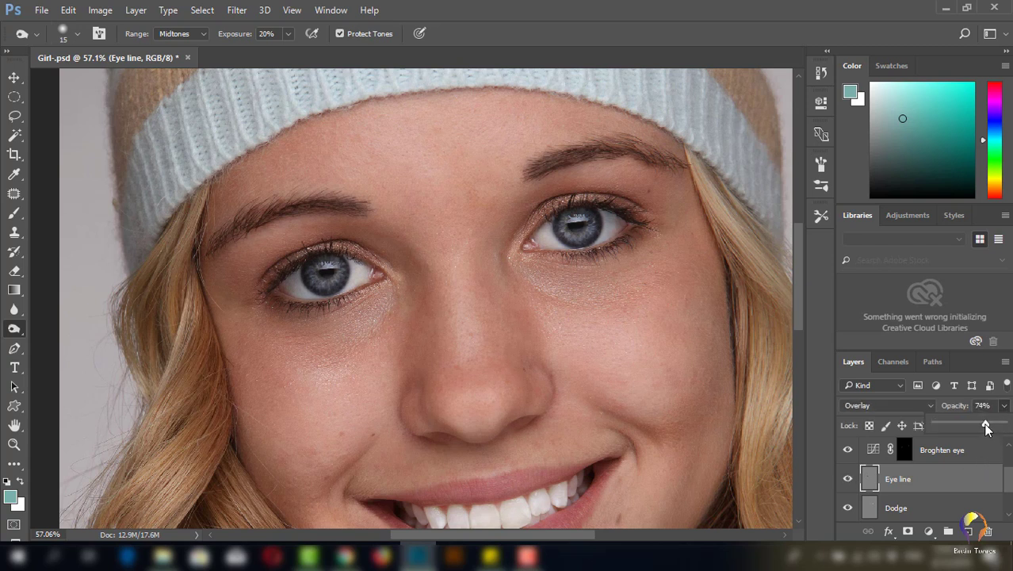
{"action": "left_click_drag", "start_coordinate": [986, 428], "coordinate": [980, 428]}
Toggle the Eye line and Background layers to compare retouched and unretouched eyes.
{"action": "left_click", "coordinate": [975, 514]}
{"action": "left_click", "coordinate": [848, 479]}
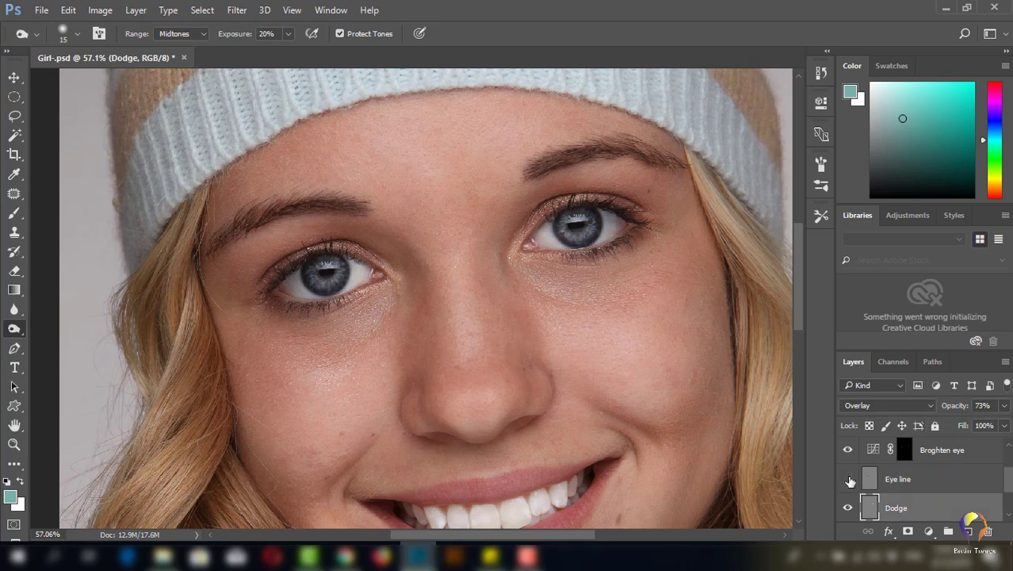
{"action": "left_click", "coordinate": [848, 479]}
{"action": "scroll", "coordinate": [1009, 478], "scroll_direction": "down", "scroll_amount": 2}
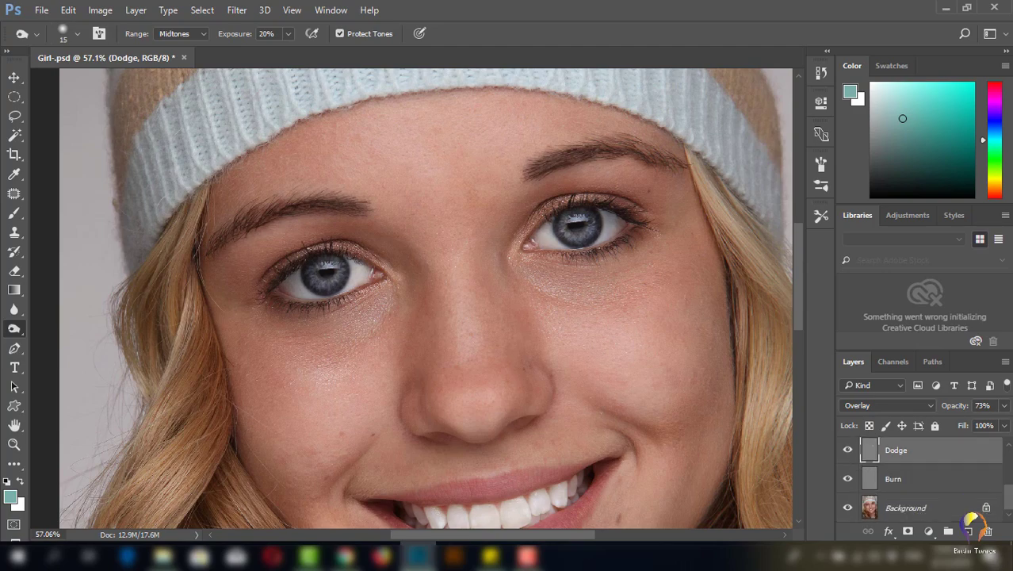
{"action": "left_click", "coordinate": [848, 508], "text": "alt"}
{"action": "left_click", "coordinate": [848, 508], "text": "alt"}
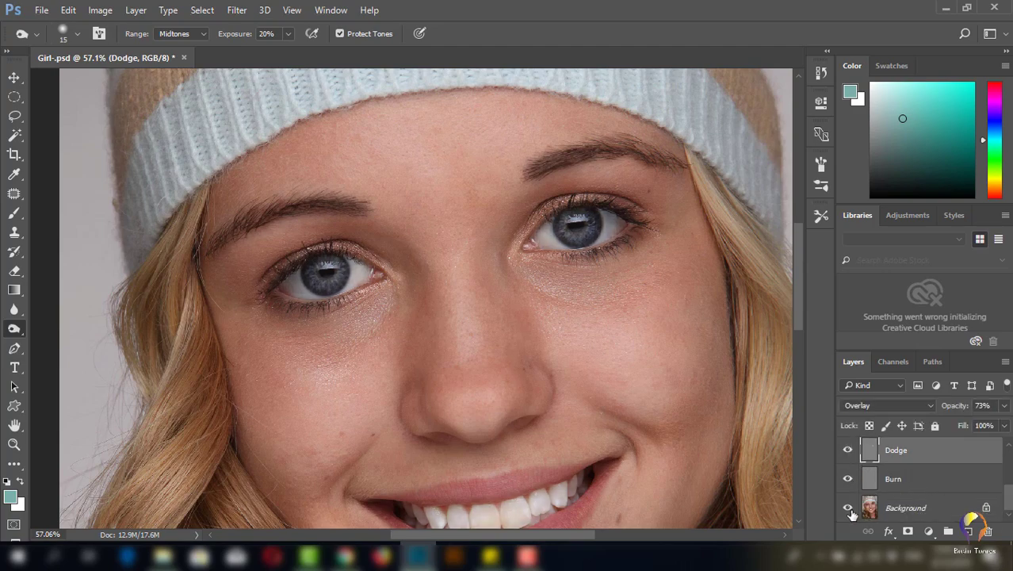
{"action": "left_click", "coordinate": [848, 508], "text": "alt"}
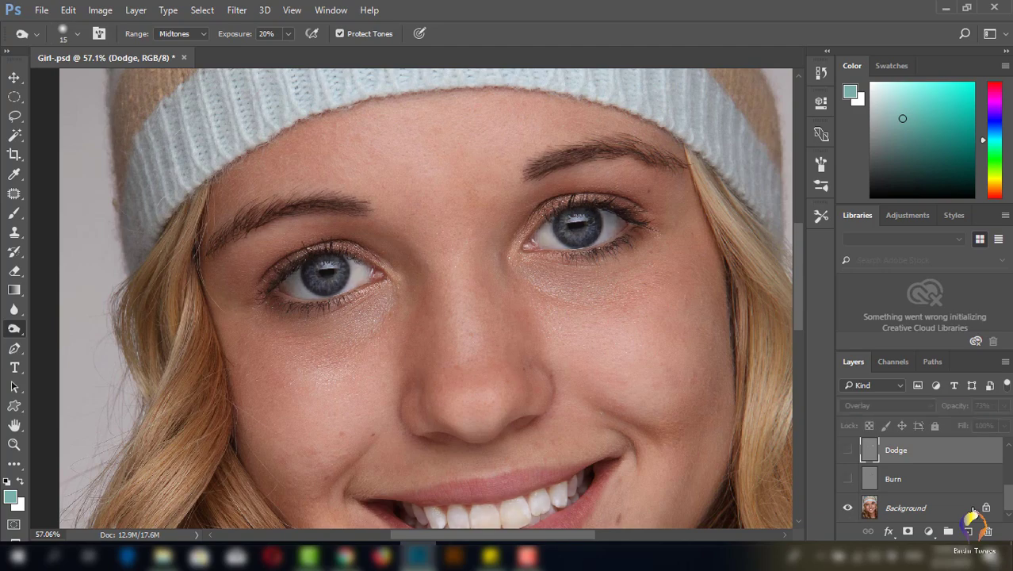
{"action": "scroll", "coordinate": [1009, 495], "scroll_direction": "up", "scroll_amount": 3}
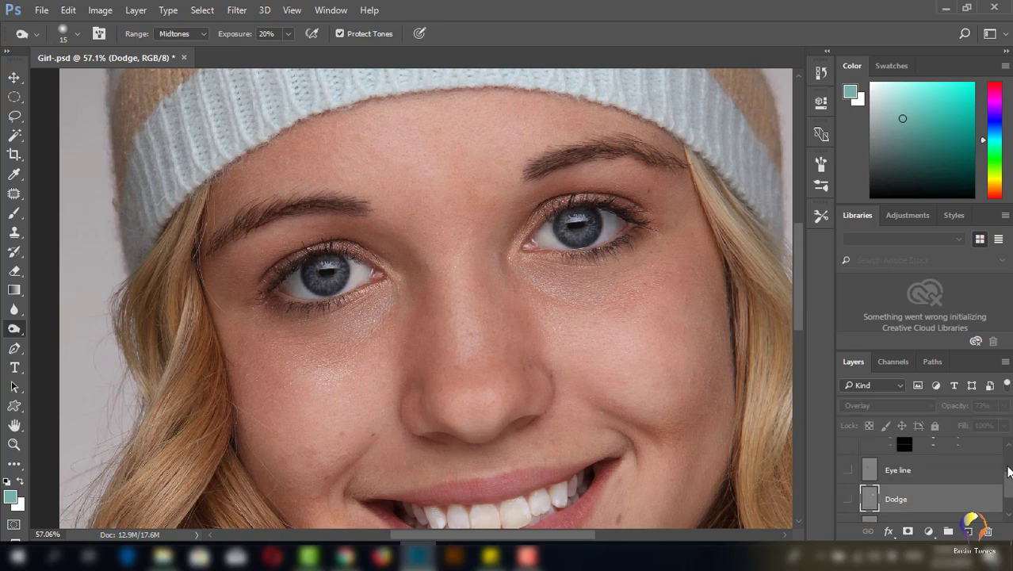
{"action": "scroll", "coordinate": [1008, 494], "scroll_direction": "down", "scroll_amount": 3}
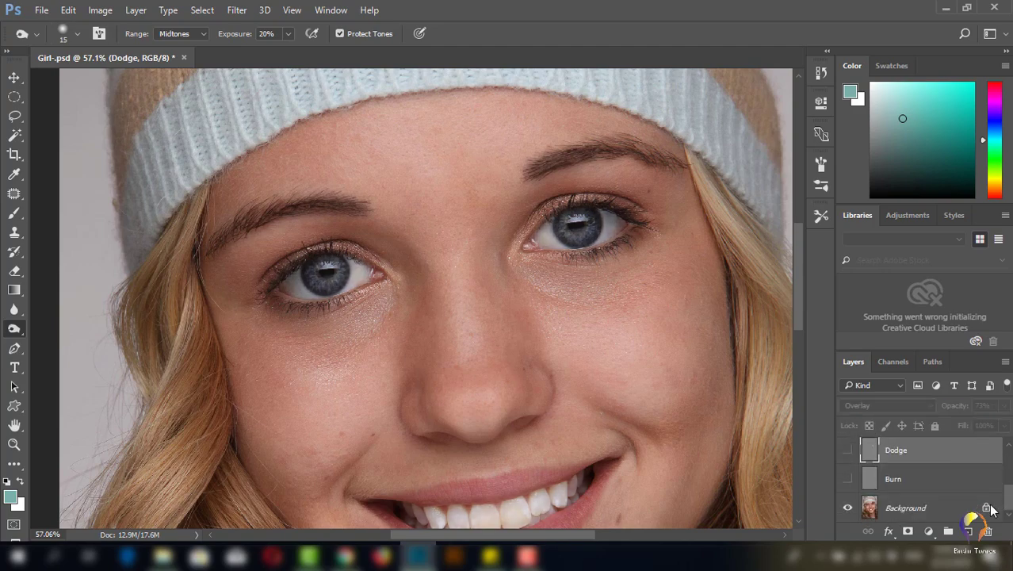
{"action": "left_click", "coordinate": [850, 509]}
{"action": "left_click", "coordinate": [849, 508]}
Turn the Burn, Dodge, Eye line, Brighten eye and saturation teeth layers back on.
{"action": "left_click", "coordinate": [848, 479]}
{"action": "left_click", "coordinate": [848, 452]}
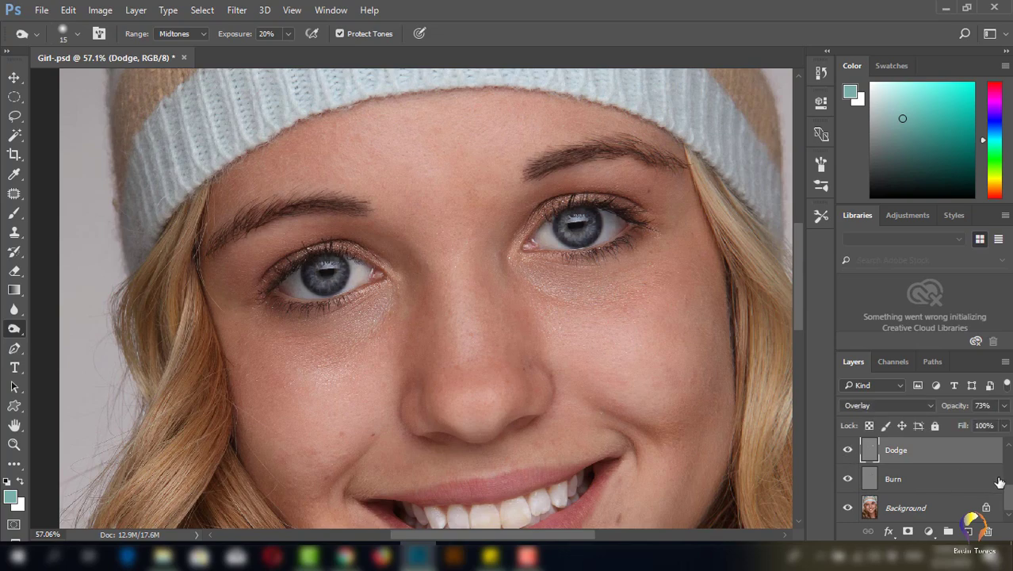
{"action": "scroll", "coordinate": [1007, 488], "scroll_direction": "up", "scroll_amount": 2}
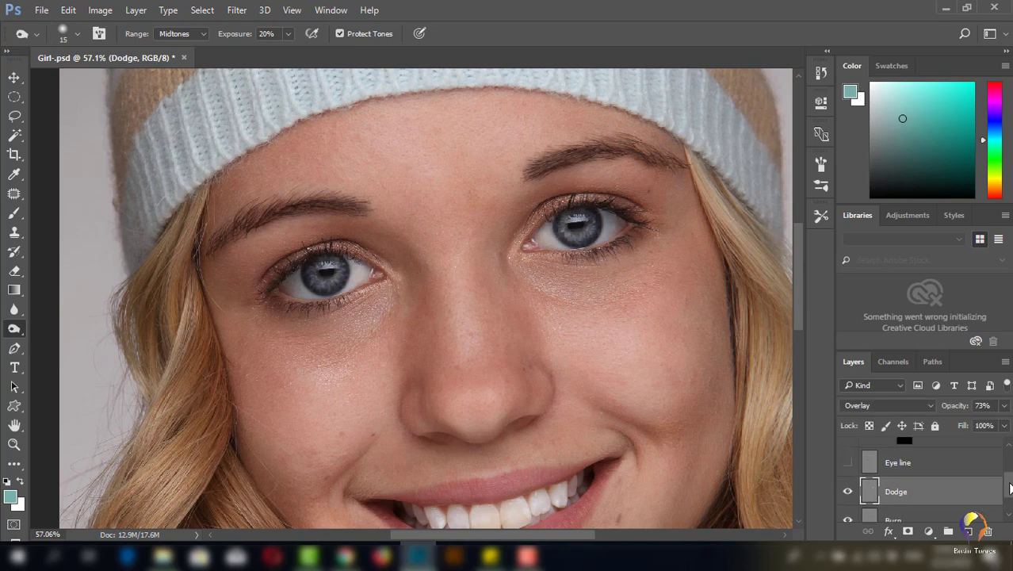
{"action": "left_click", "coordinate": [849, 480]}
{"action": "left_click", "coordinate": [848, 450]}
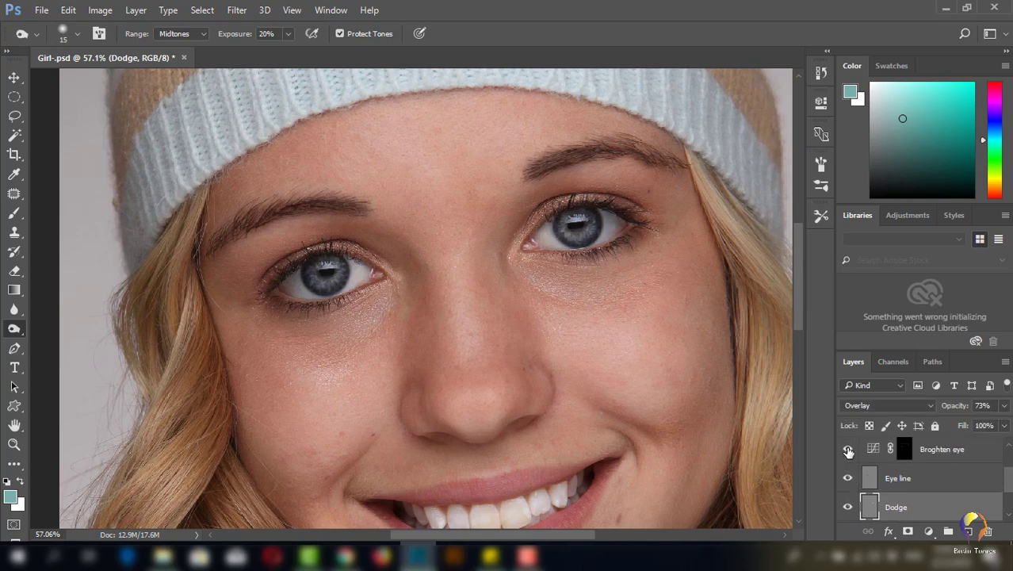
{"action": "scroll", "coordinate": [1009, 483], "scroll_direction": "down", "scroll_amount": 1}
{"action": "scroll", "coordinate": [1009, 482], "scroll_direction": "up", "scroll_amount": 2}
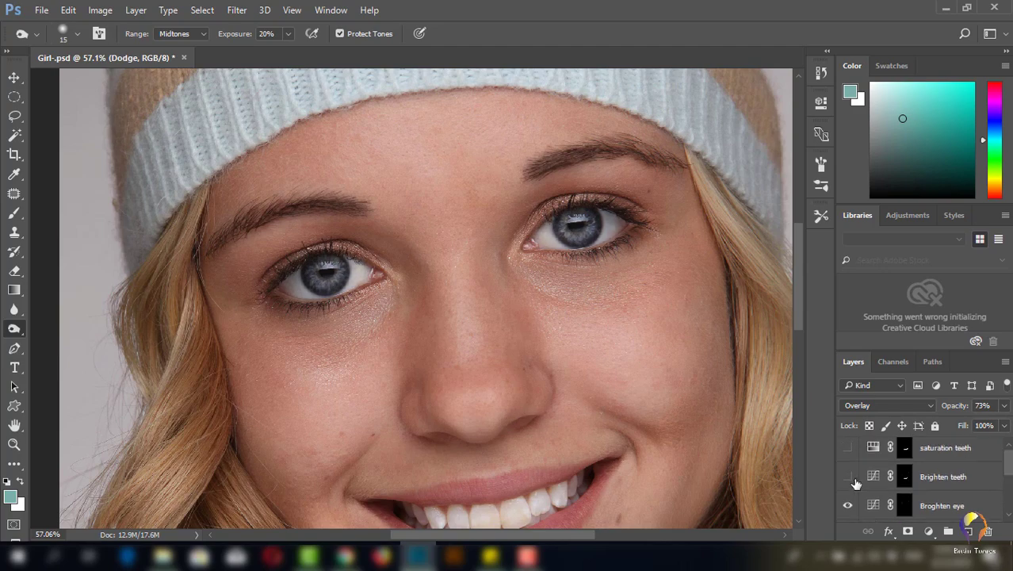
{"action": "left_click", "coordinate": [848, 448]}
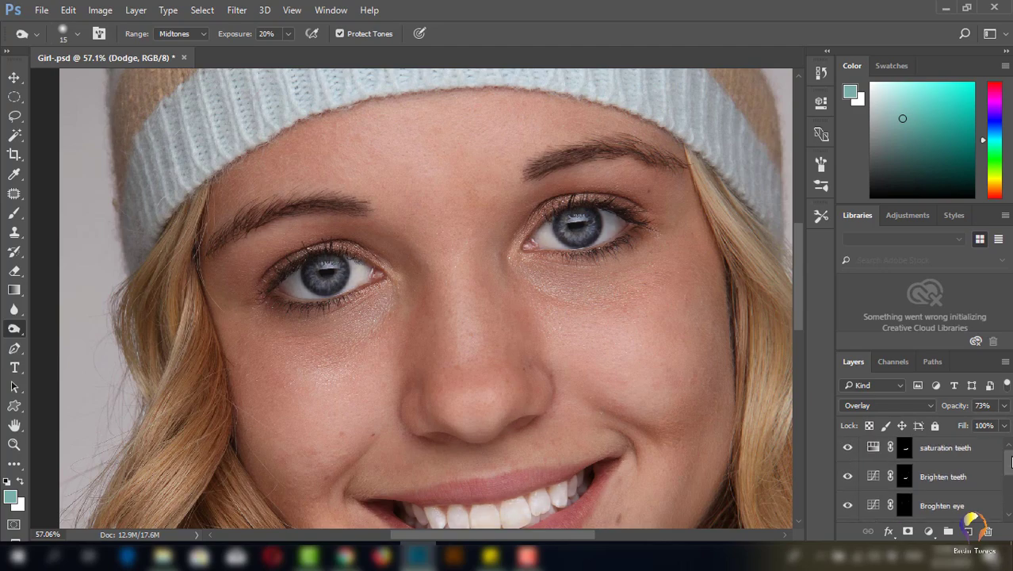
{"action": "scroll", "coordinate": [1008, 468], "scroll_direction": "down", "scroll_amount": 1}
{"action": "left_click", "coordinate": [946, 505]}
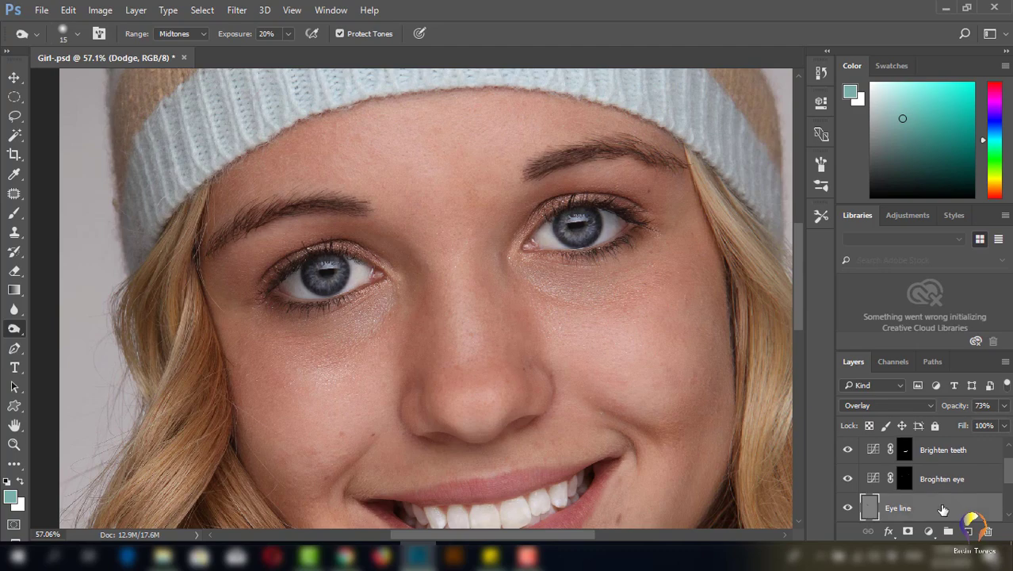
Lower the Eye line layer's opacity to 47% and compare it on and off.
{"action": "left_click_drag", "start_coordinate": [1004, 405], "coordinate": [968, 427]}
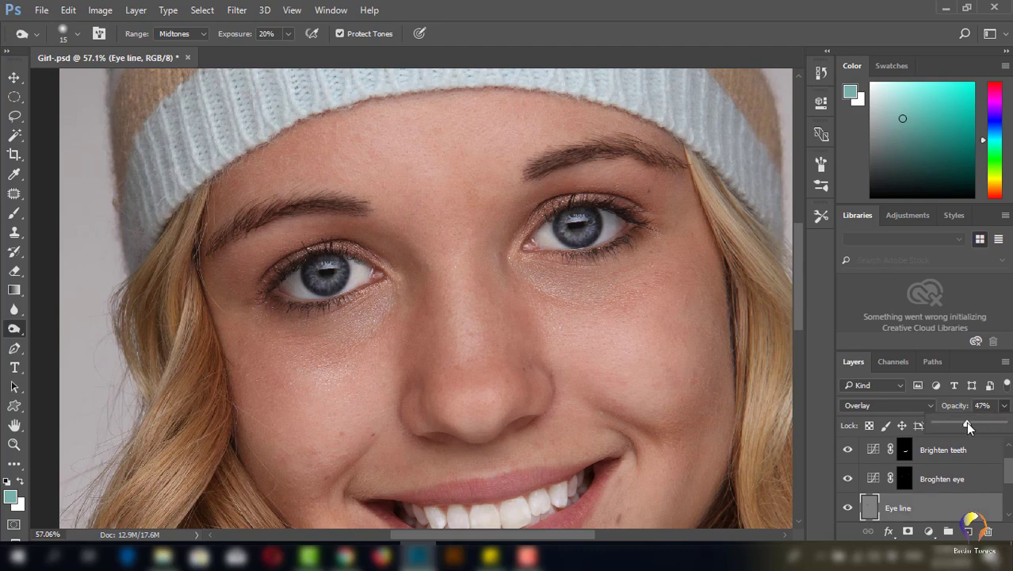
{"action": "left_click", "coordinate": [850, 514]}
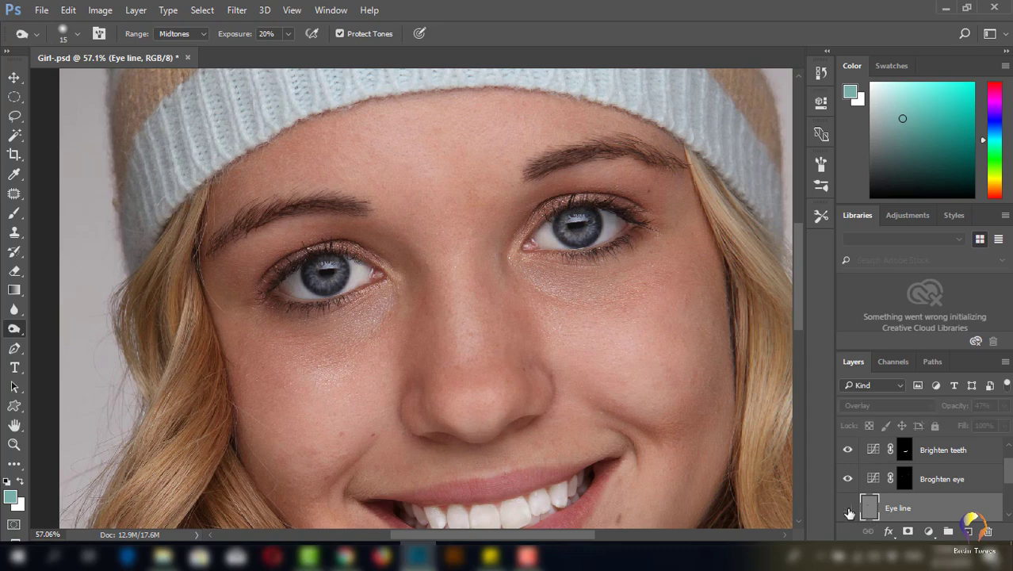
{"action": "left_click", "coordinate": [849, 514]}
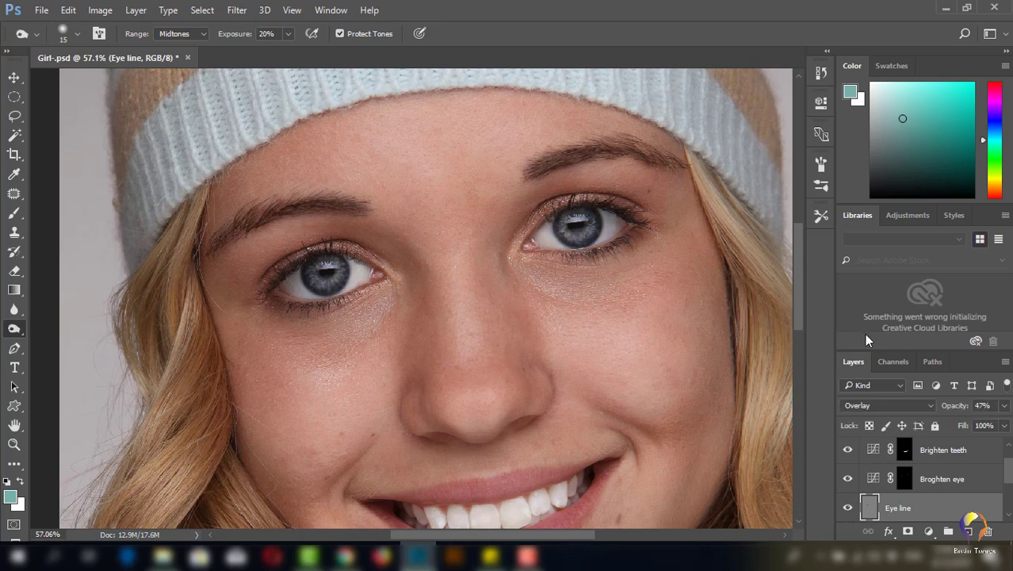
{"action": "left_click", "coordinate": [817, 108]}
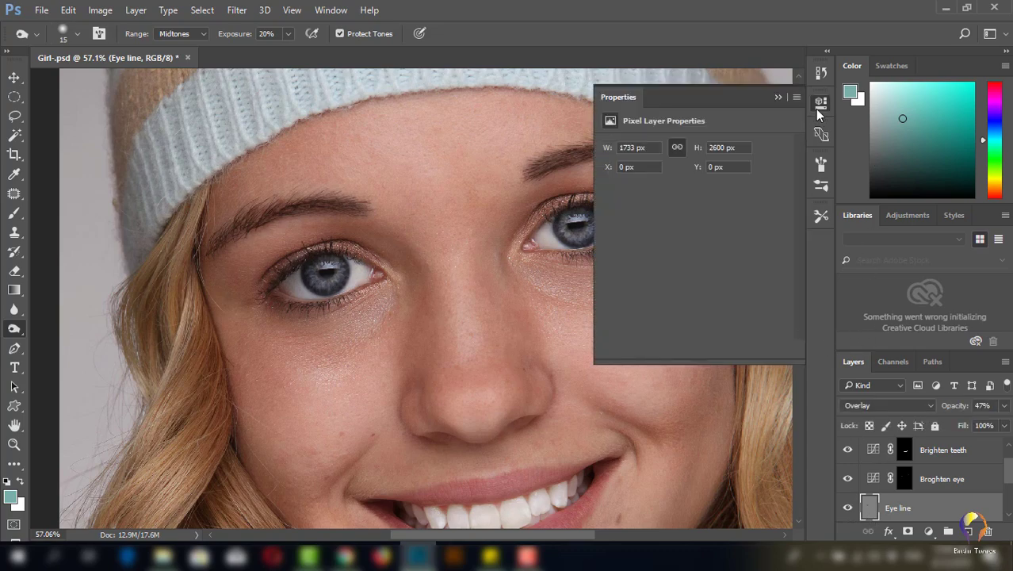
{"action": "left_click", "coordinate": [817, 108]}
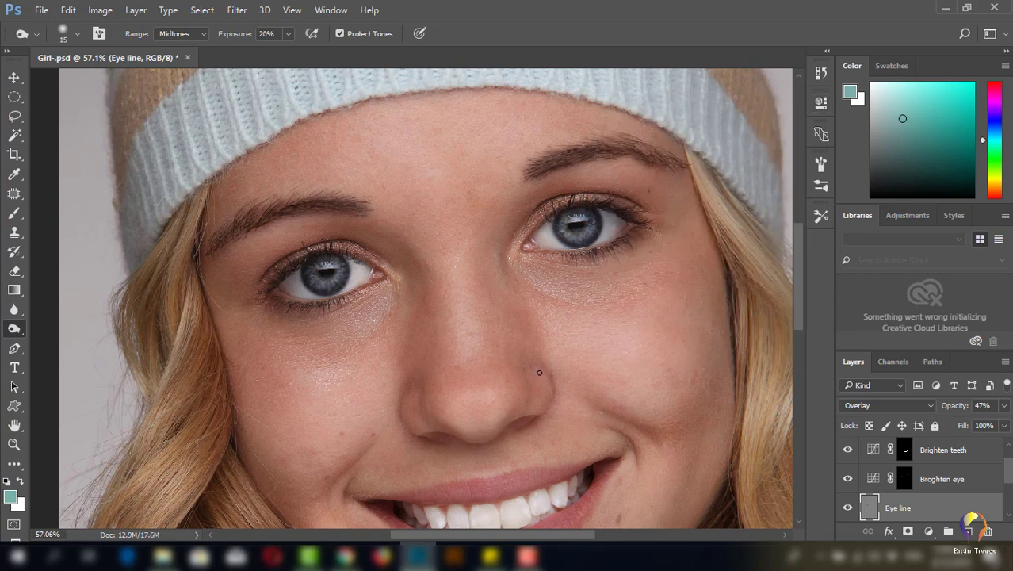
{"action": "scroll", "coordinate": [681, 411], "scroll_direction": "down", "scroll_amount": 3}
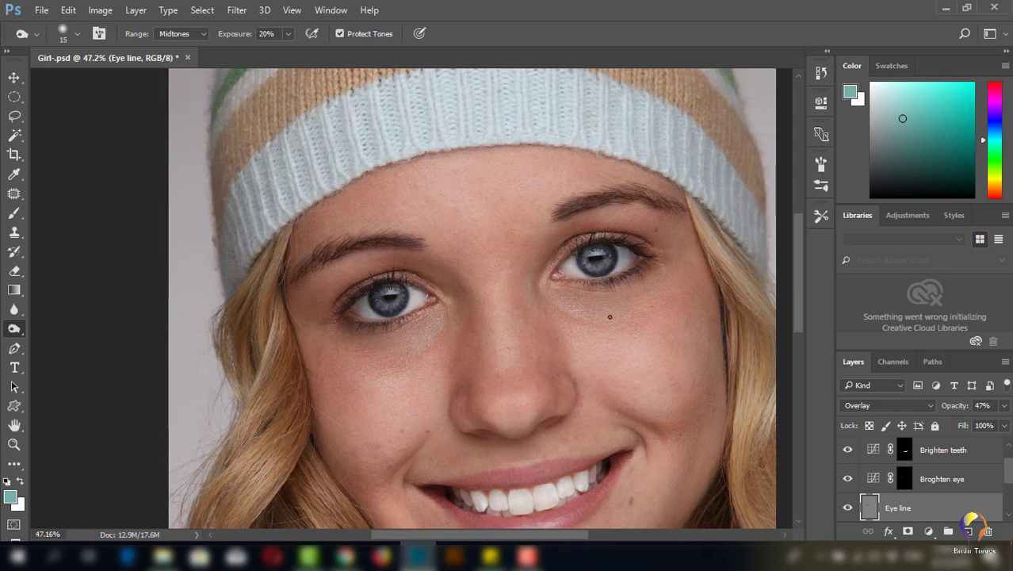
{"action": "scroll", "coordinate": [610, 317], "scroll_direction": "down", "scroll_amount": 3}
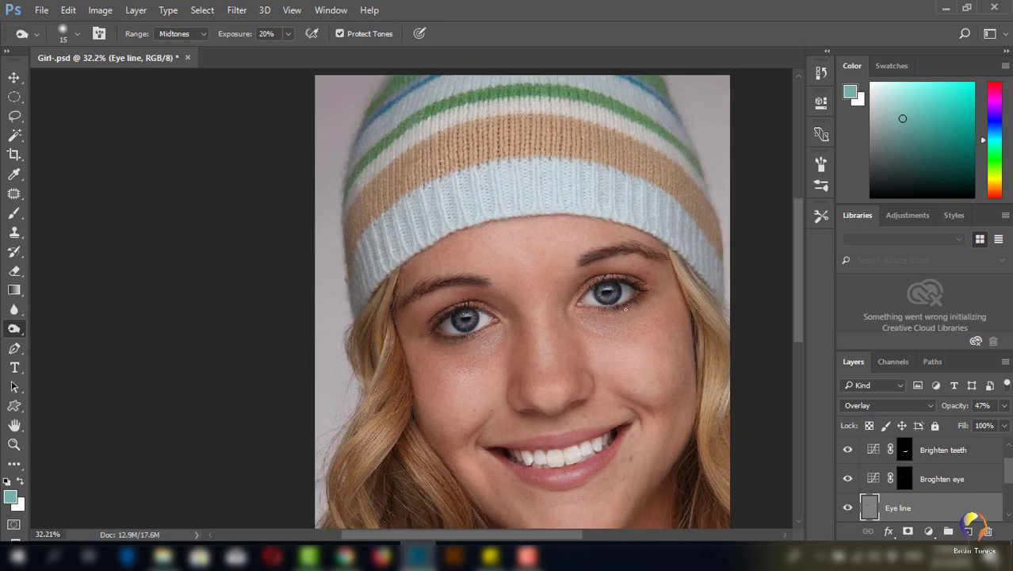
{"action": "scroll", "coordinate": [644, 340], "scroll_direction": "up", "scroll_amount": 1}
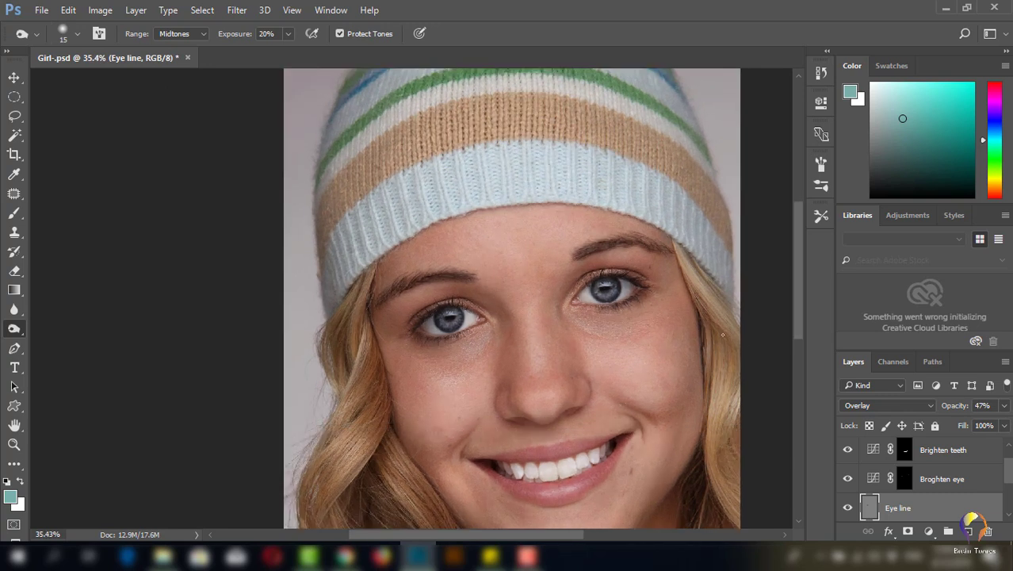
{"action": "scroll", "coordinate": [722, 335], "scroll_direction": "up", "scroll_amount": 1}
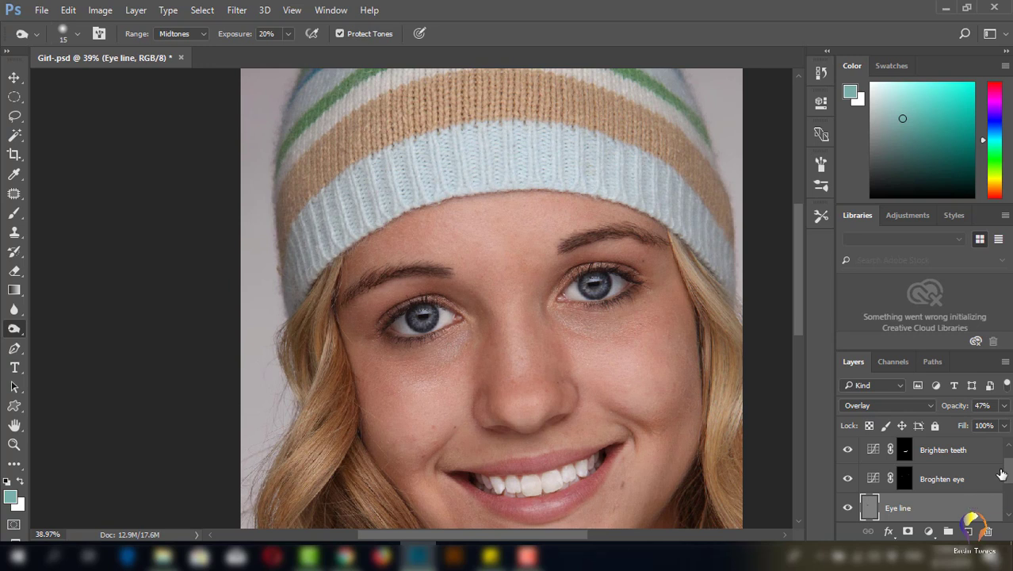
{"action": "left_click_drag", "start_coordinate": [1010, 474], "coordinate": [1010, 490]}
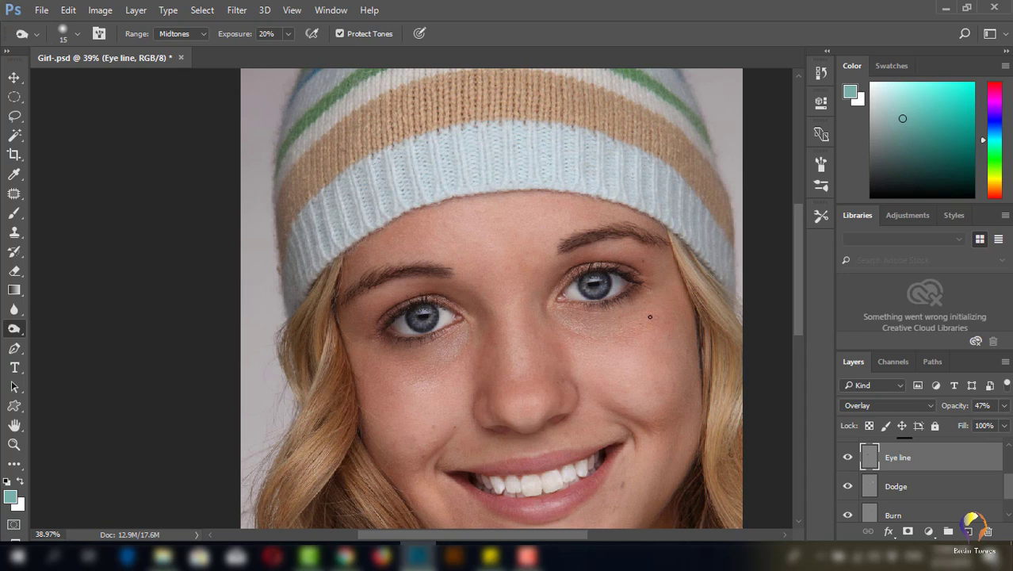
{"action": "left_click", "coordinate": [40, 10]}
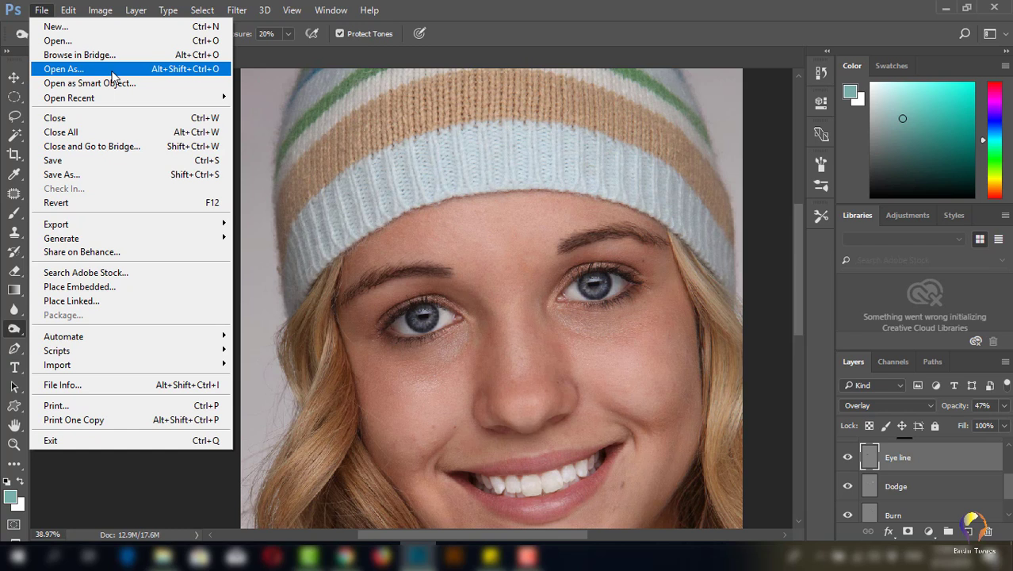
Save the portrait as 'Girl-Eye Brighten .psd' in the Graphic folder, keeping layers.
{"action": "left_click", "coordinate": [113, 174]}
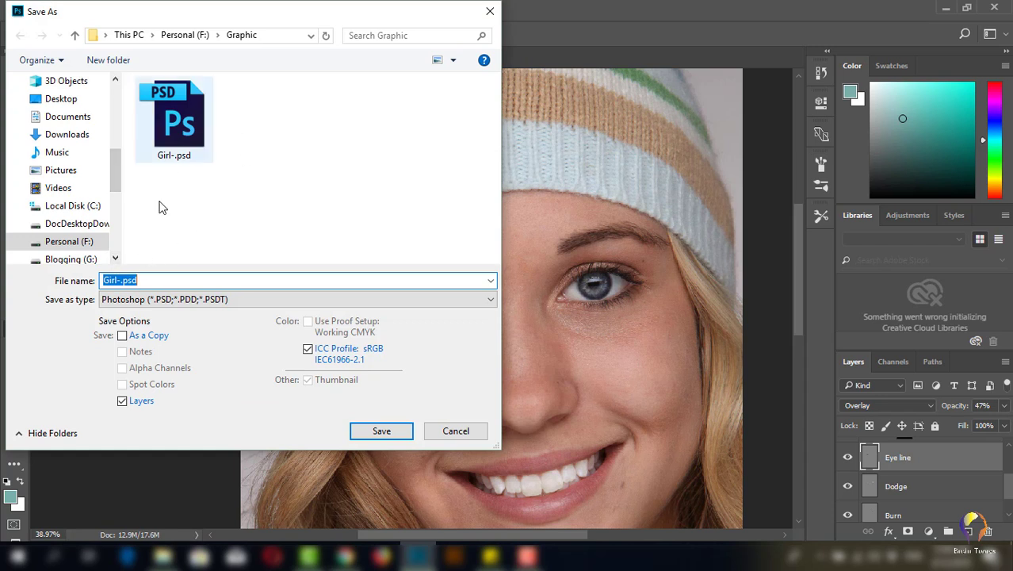
{"action": "left_click", "coordinate": [120, 281]}
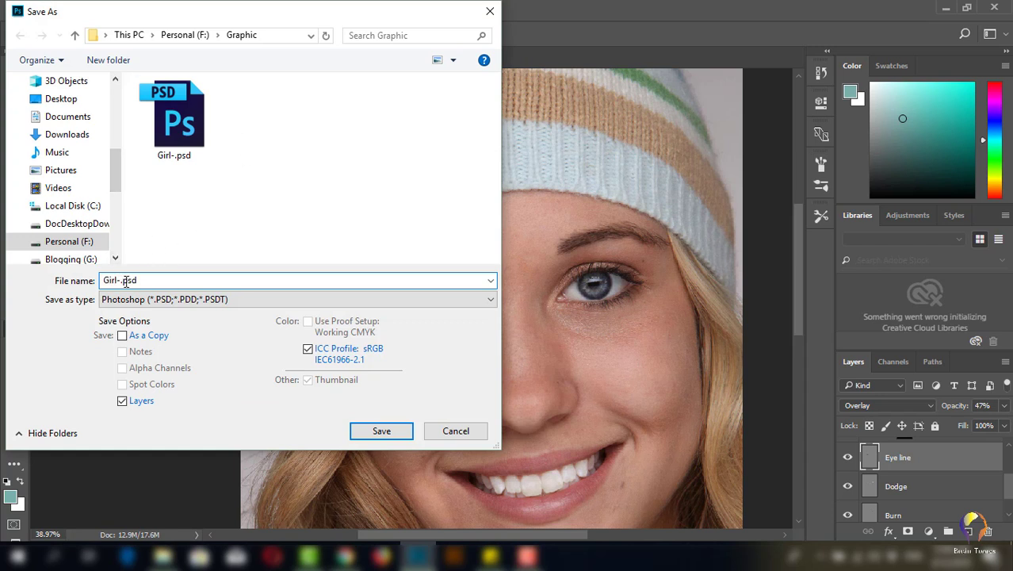
{"action": "type", "text": "Eye Brighten"}
{"action": "left_click", "coordinate": [387, 430]}
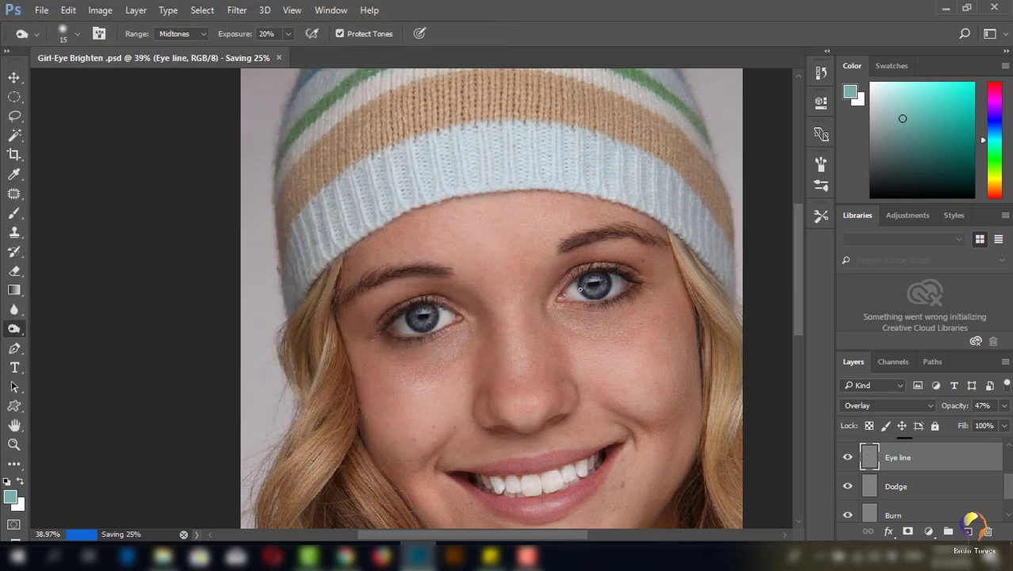
{"action": "scroll", "coordinate": [631, 361], "scroll_direction": "up", "scroll_amount": 5}
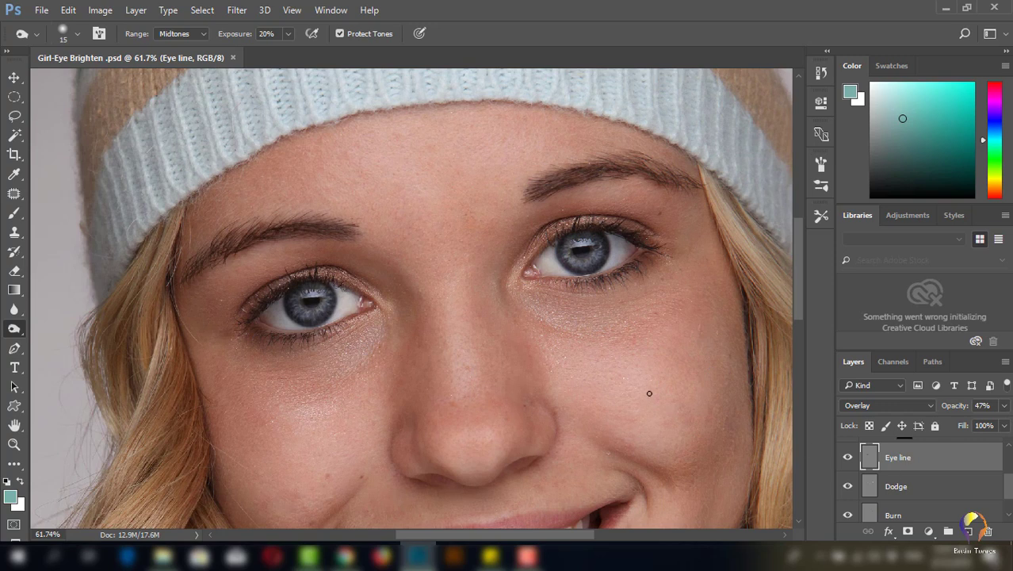
{"action": "scroll", "coordinate": [648, 399], "scroll_direction": "down", "scroll_amount": 5}
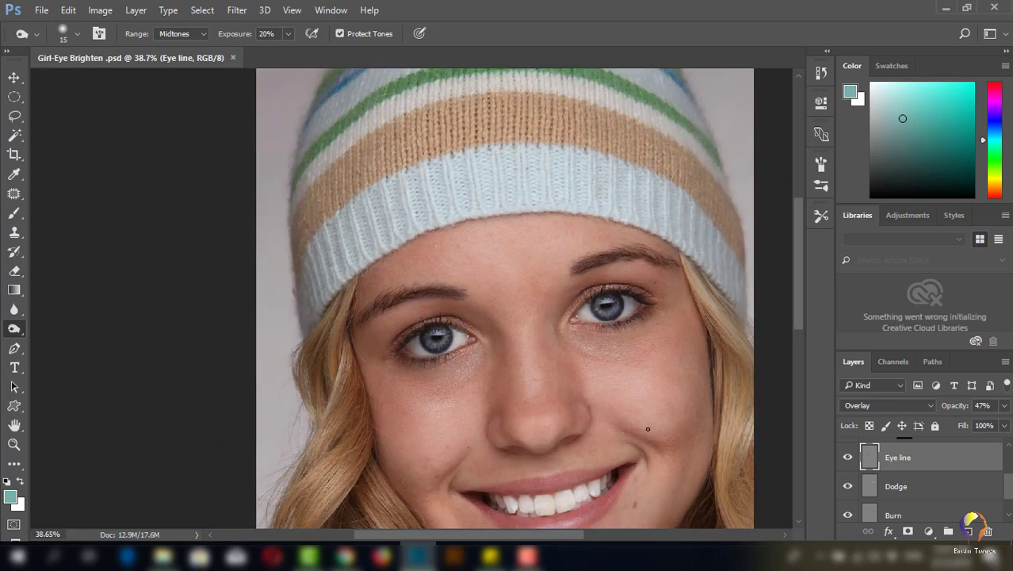